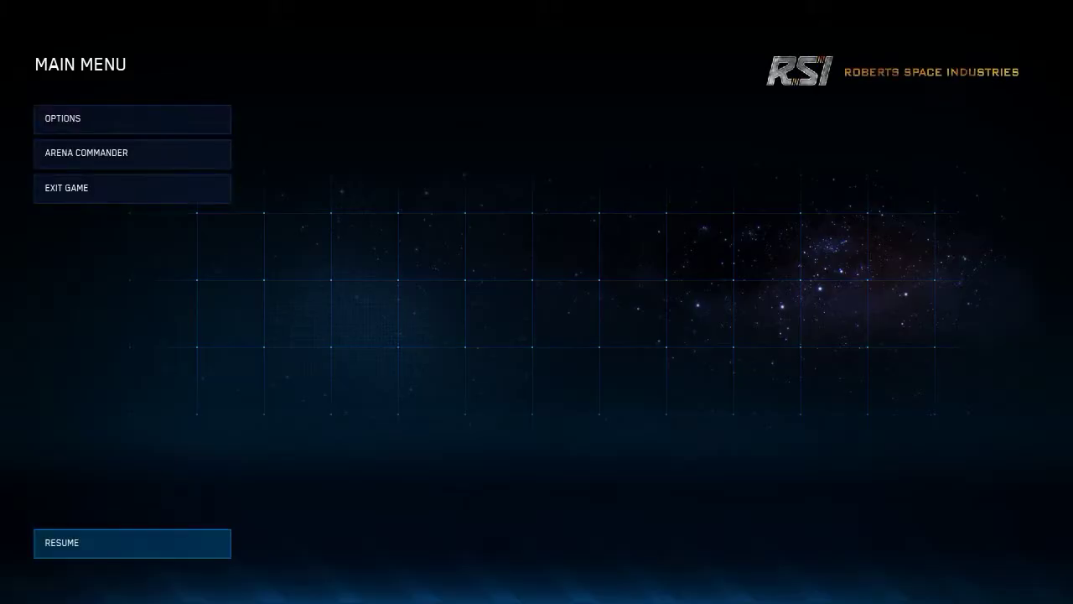
Step: Open Controls Options for Joystick / HOTAS 3 and scroll down to its Master Sensitivity Curve settings
click(207, 122)
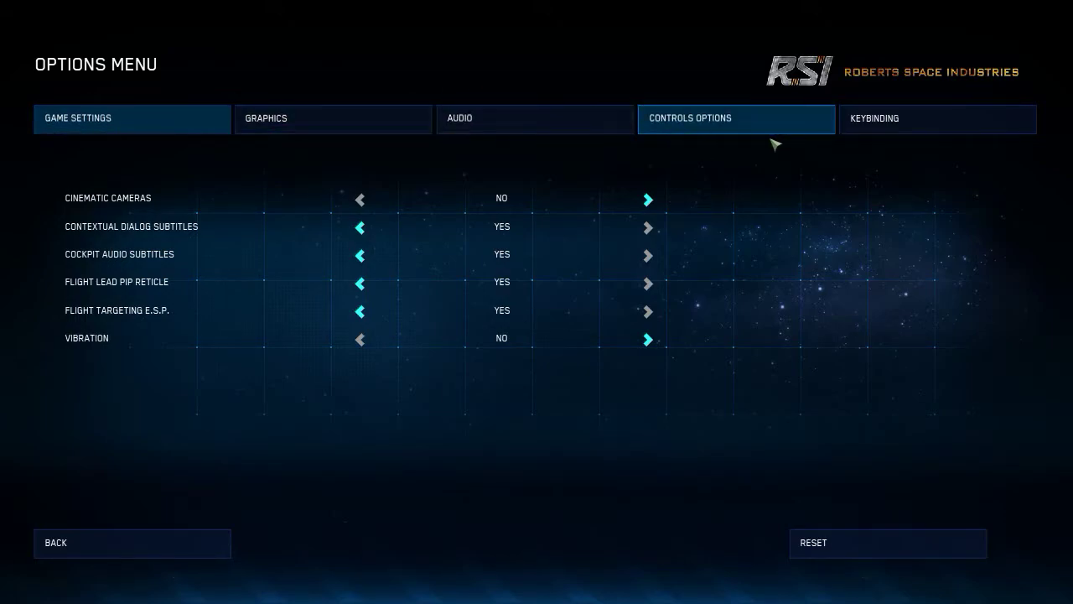
click(768, 129)
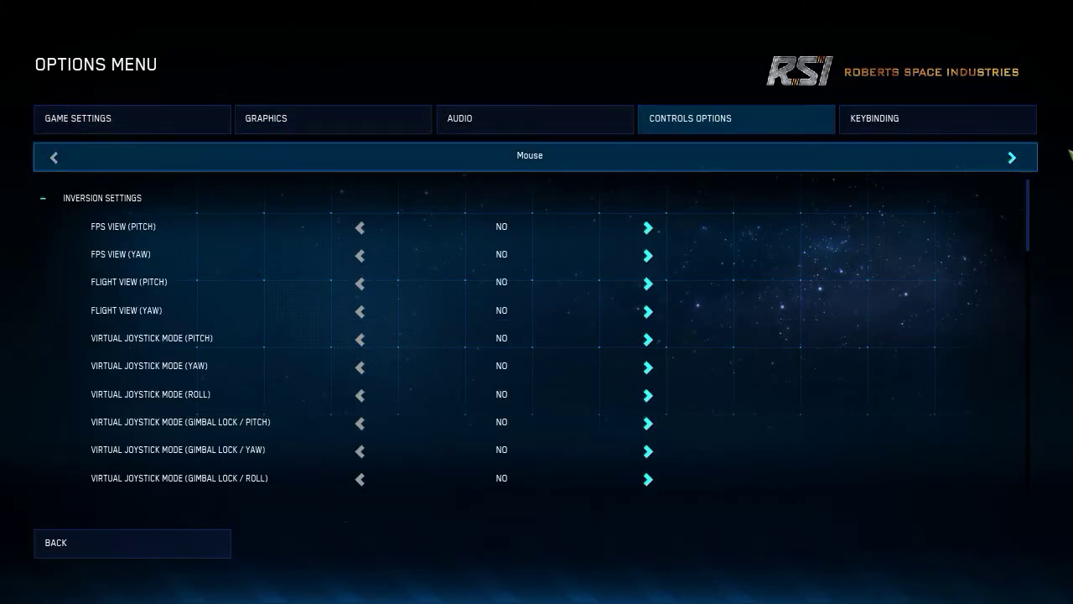
click(1013, 158)
click(1013, 158)
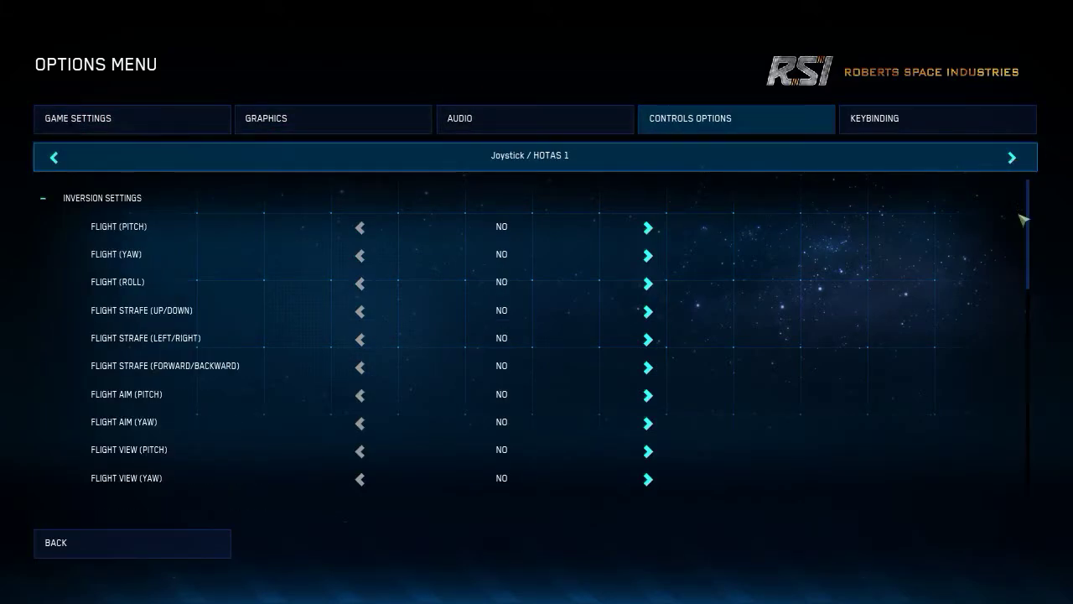
click(1013, 158)
click(1013, 158)
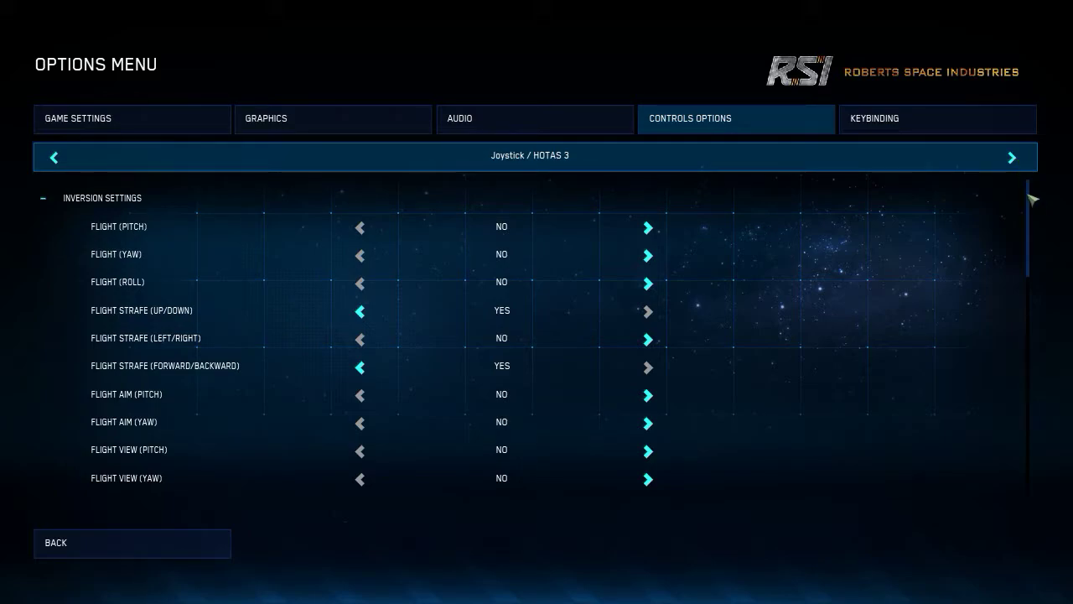
scroll(1033, 200, down, 10)
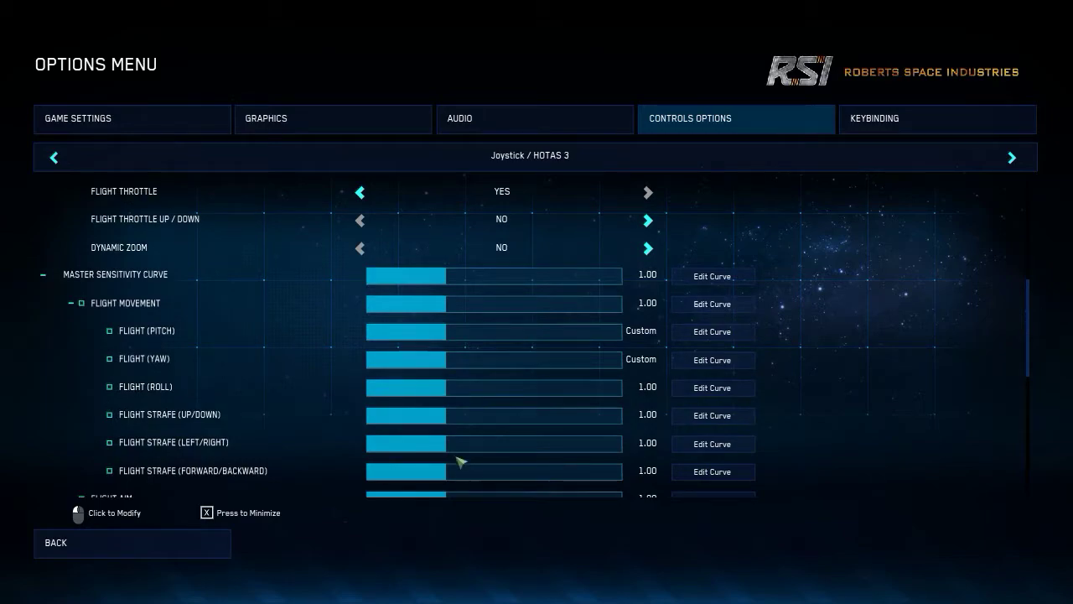
Step: Inspect the Flight (Pitch) curve, then leave the options and return to the main menu
click(727, 336)
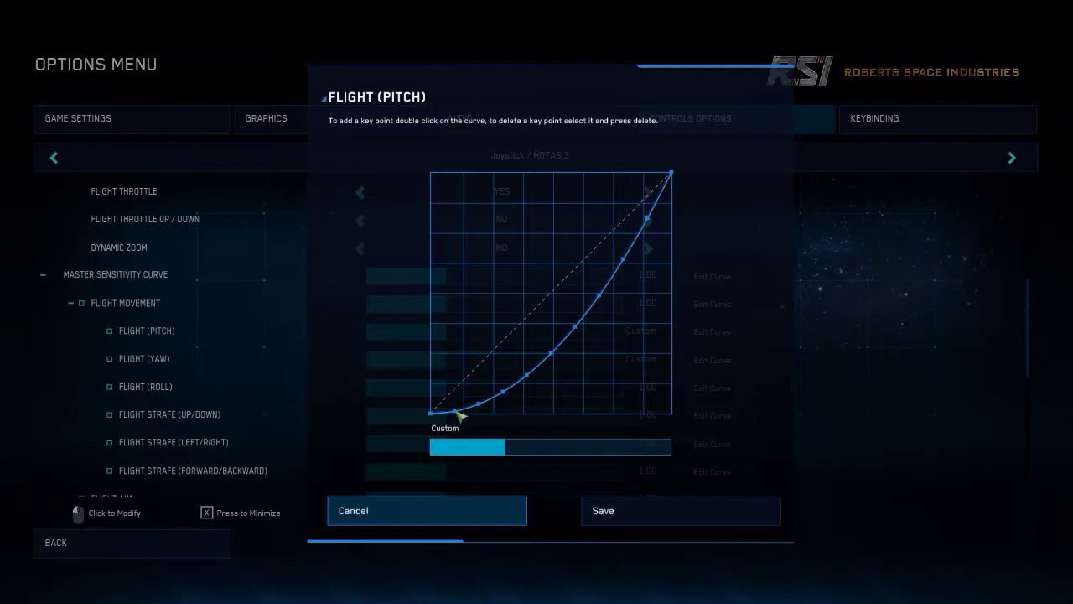
click(456, 411)
key(Escape)
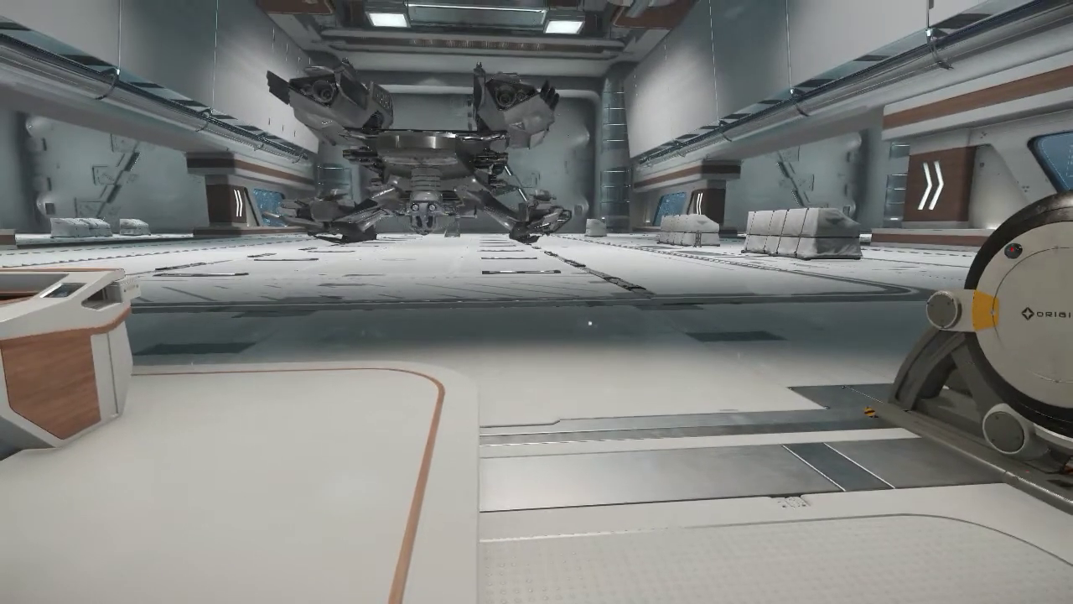
key(Escape)
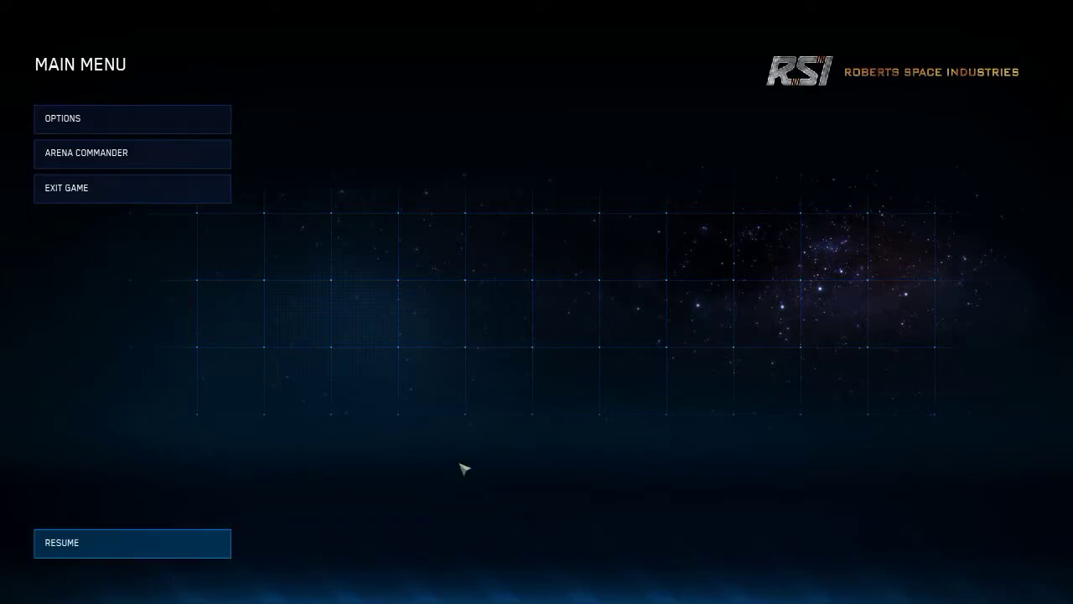
Step: Go back to Controls Options on Joystick / HOTAS 3 and edit the Flight (Pitch) curve
click(231, 126)
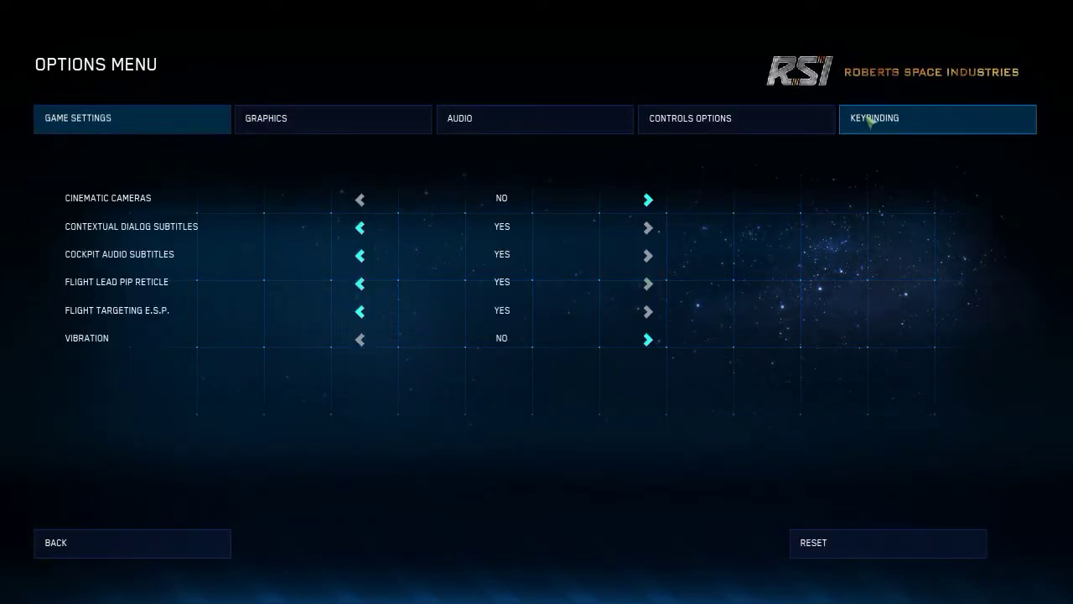
click(808, 120)
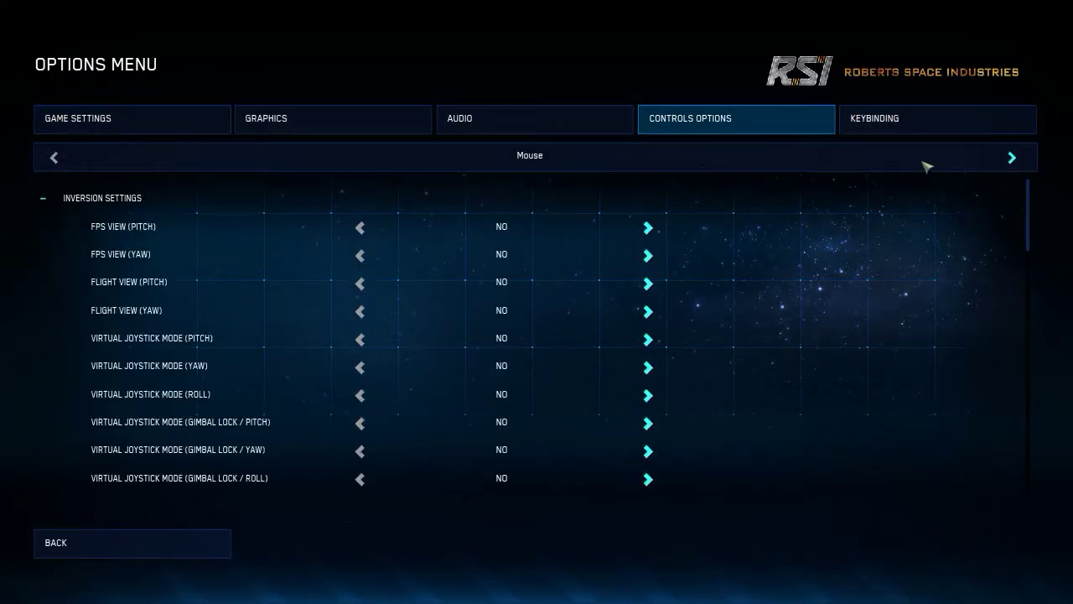
click(1013, 158)
click(1013, 157)
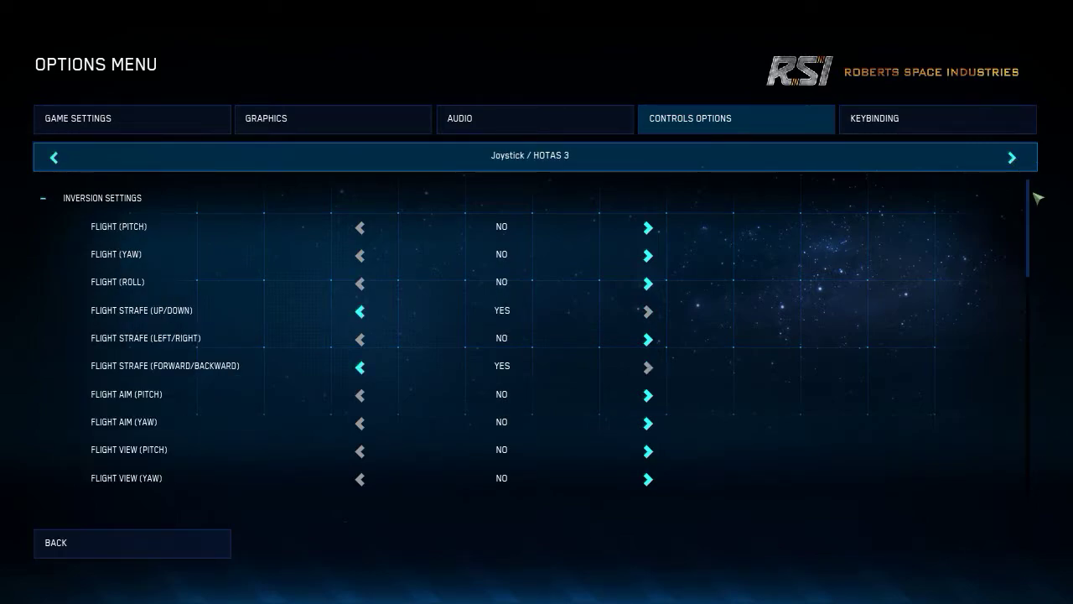
drag(1029, 194, 1050, 335)
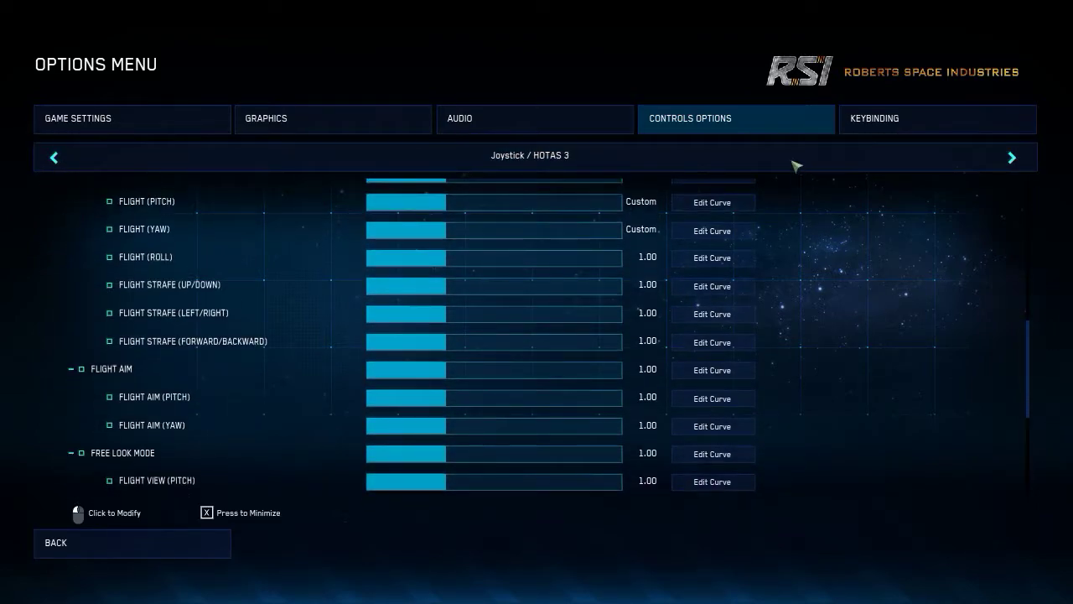
click(750, 204)
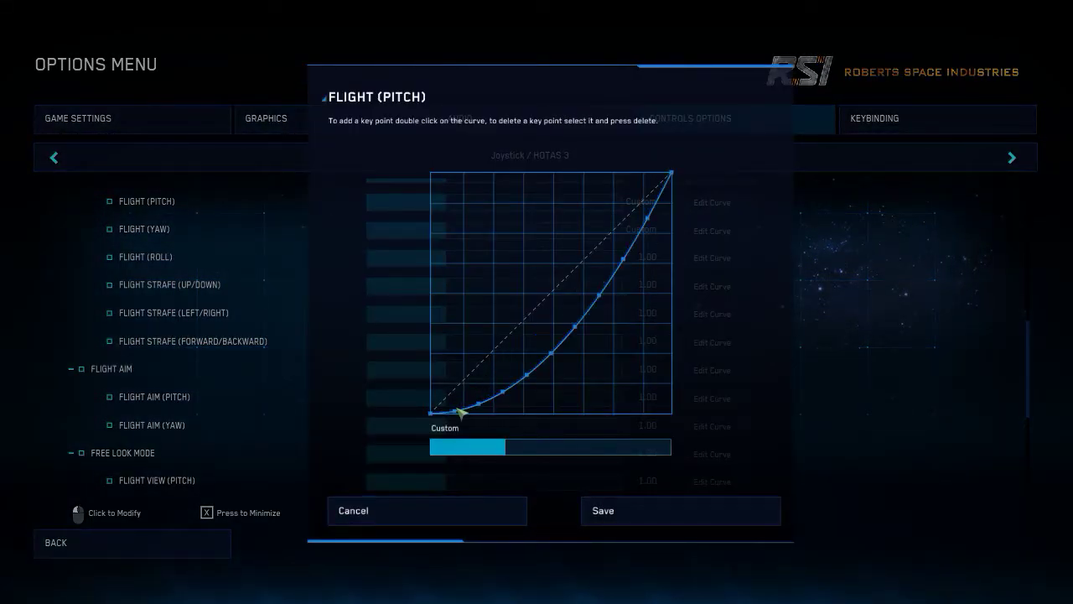
Step: Remove every bend point on the Flight (Pitch) curve, leaving a straight diagonal, and save
click(457, 412)
key(Delete)
click(479, 405)
key(Delete)
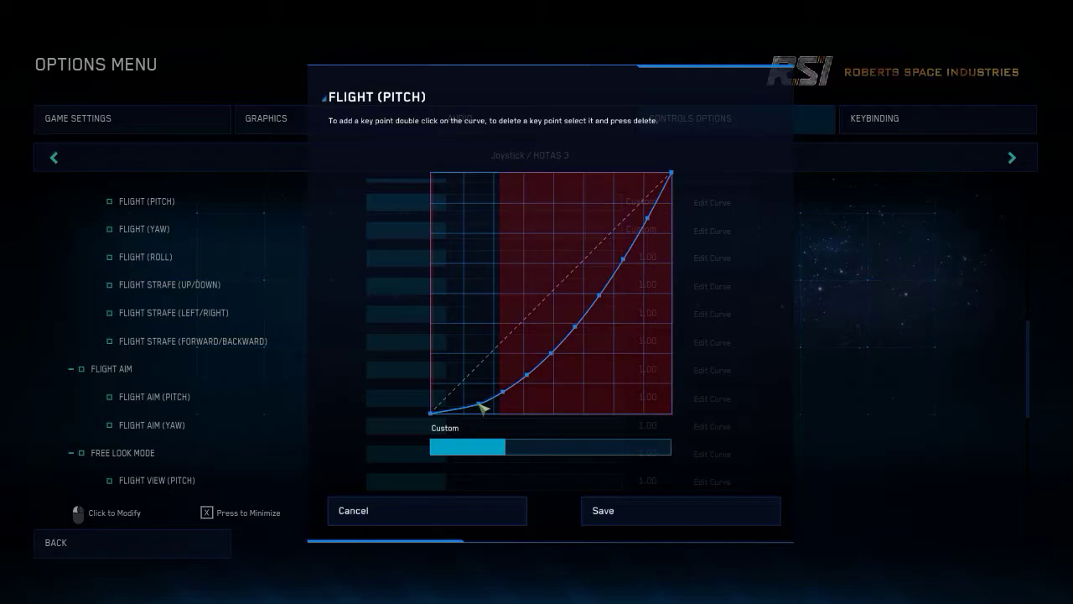
drag(503, 391, 577, 335)
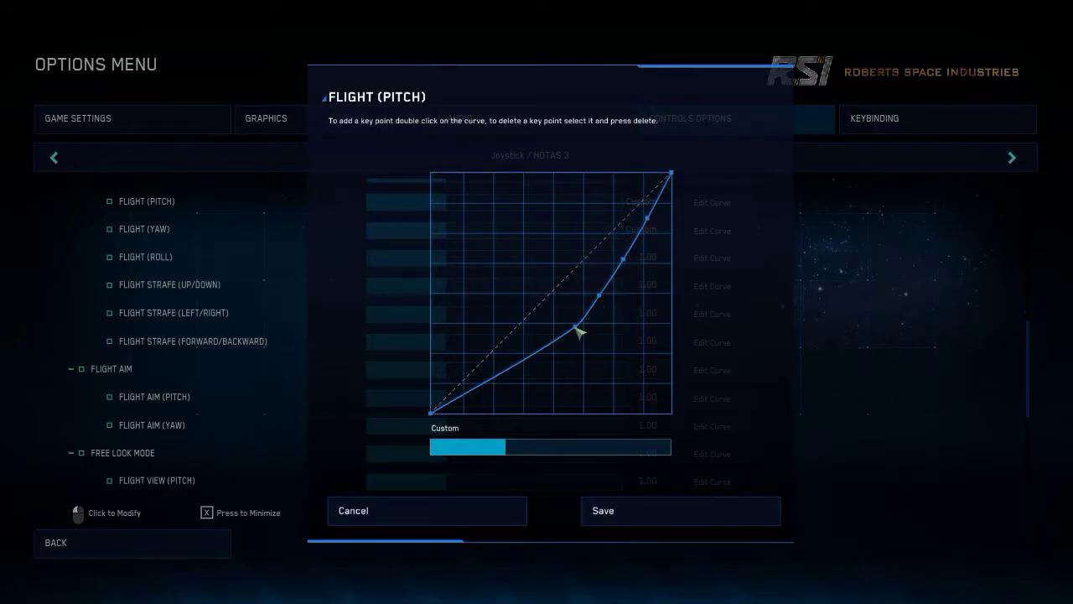
drag(576, 326, 650, 218)
key(Delete)
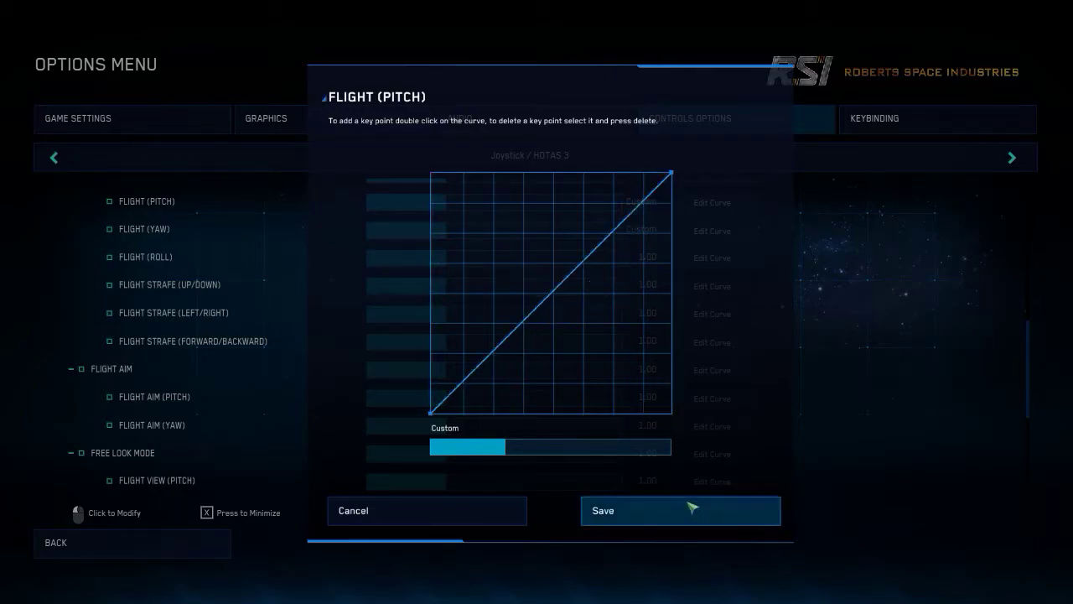
click(671, 510)
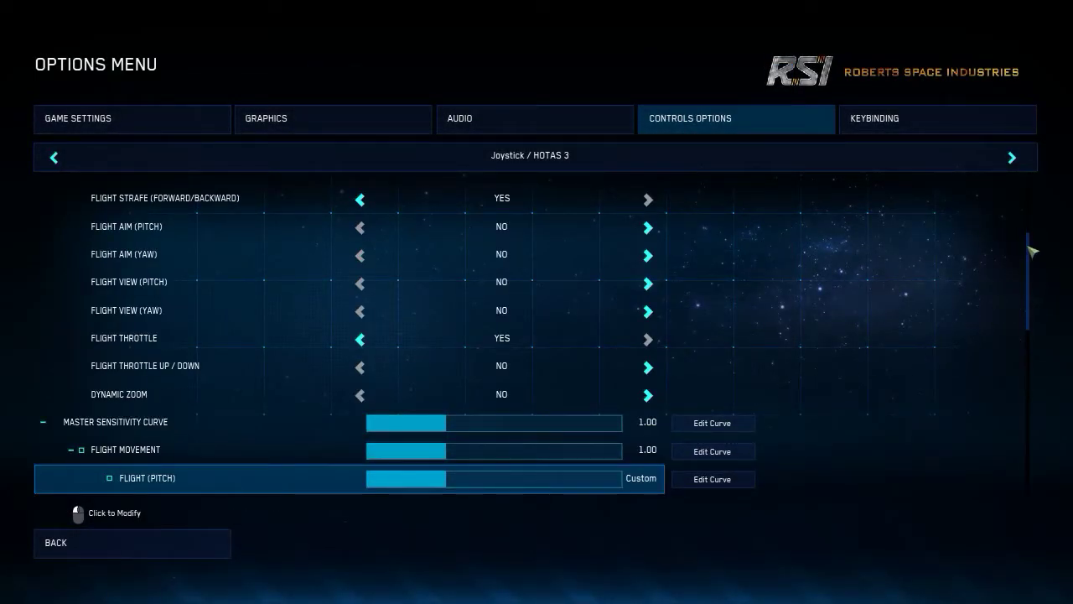
Step: Open the Flight (Yaw) curve editor and delete its lower key points
scroll(1032, 249, down, 2)
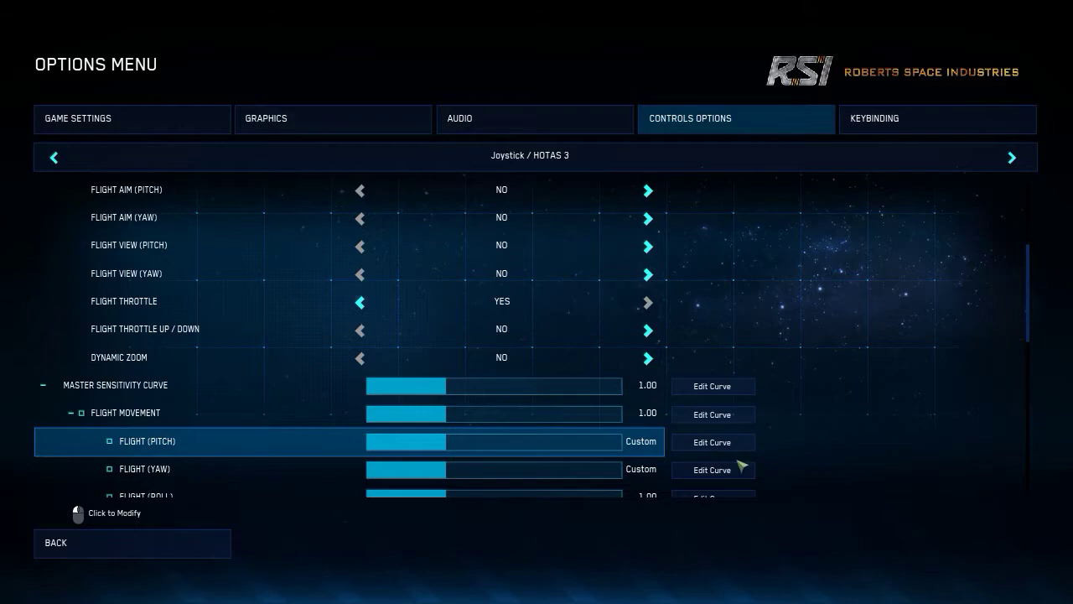
click(739, 462)
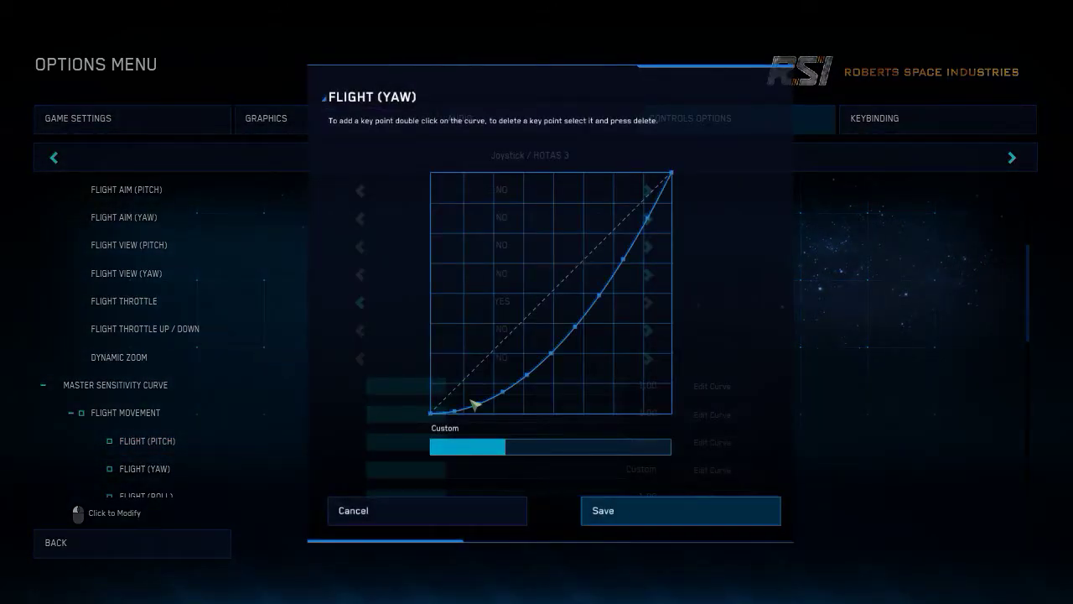
drag(456, 410, 477, 404)
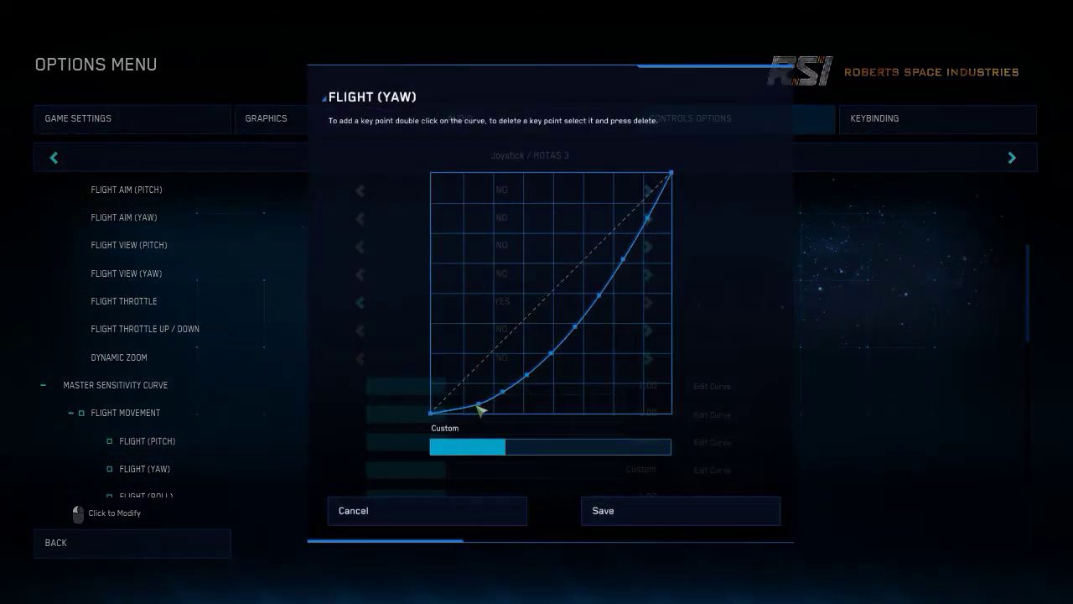
click(480, 406)
key(Delete)
click(503, 392)
key(Delete)
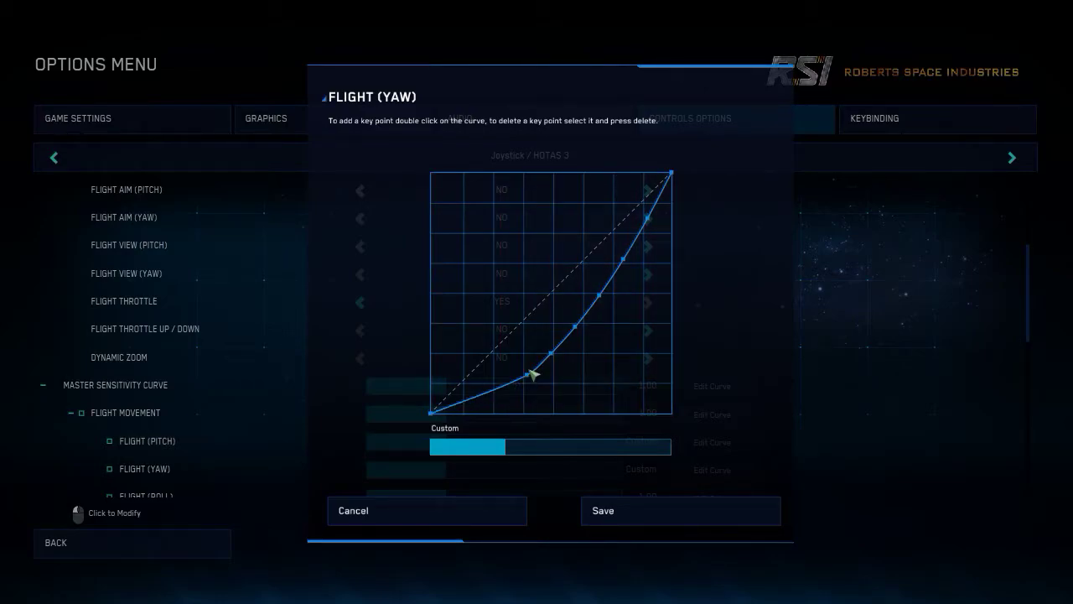
click(528, 375)
key(Delete)
click(552, 354)
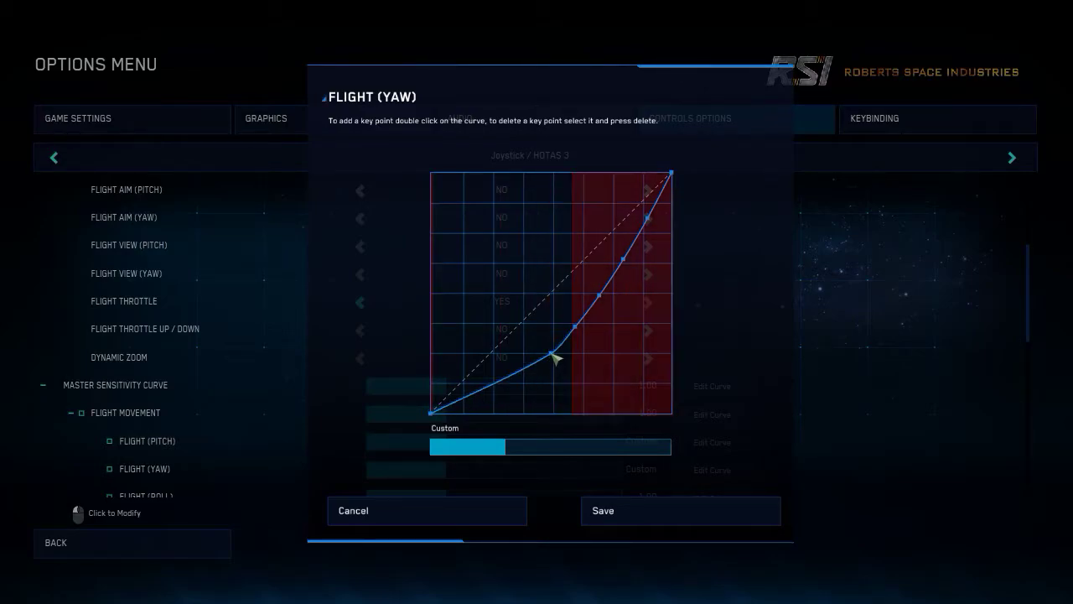
key(Delete)
Step: Delete the remaining upper yaw key points, save the linear curve, and reopen Flight (Pitch)
click(577, 327)
key(Delete)
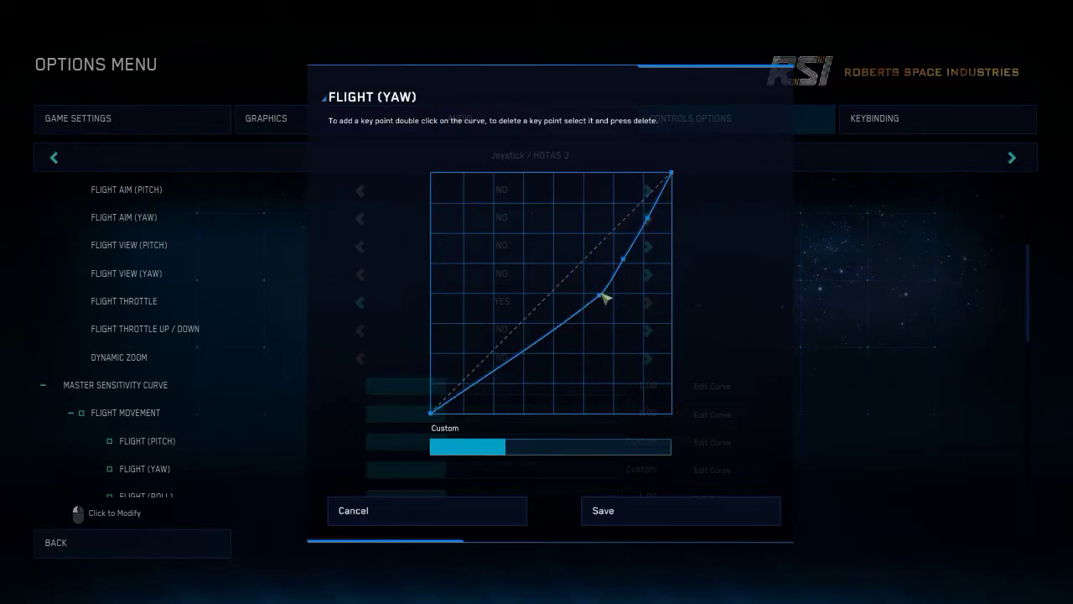
click(600, 295)
key(Delete)
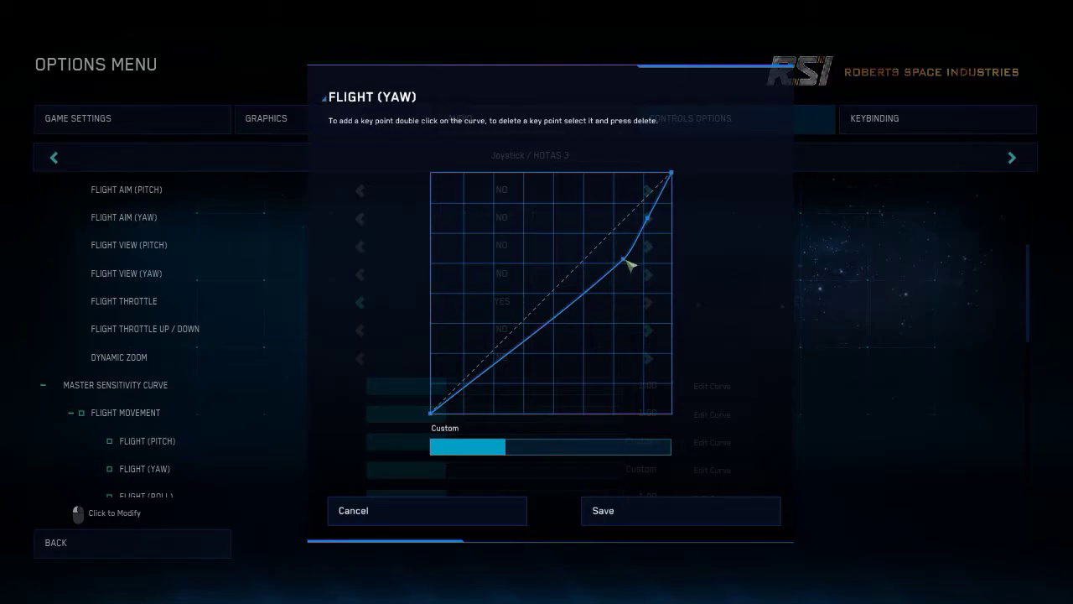
click(625, 261)
key(Delete)
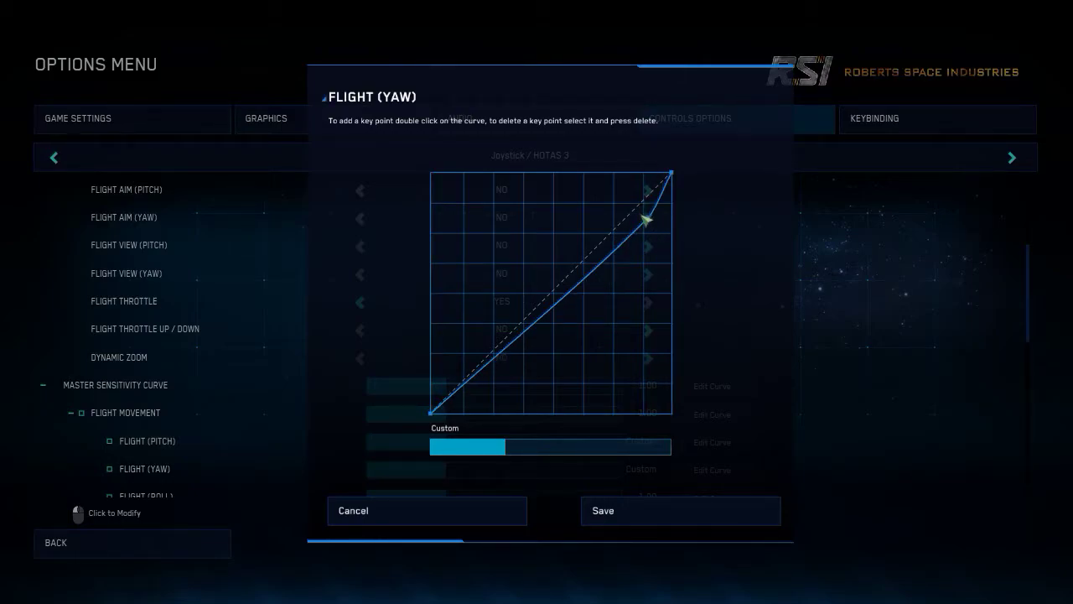
click(649, 219)
key(Delete)
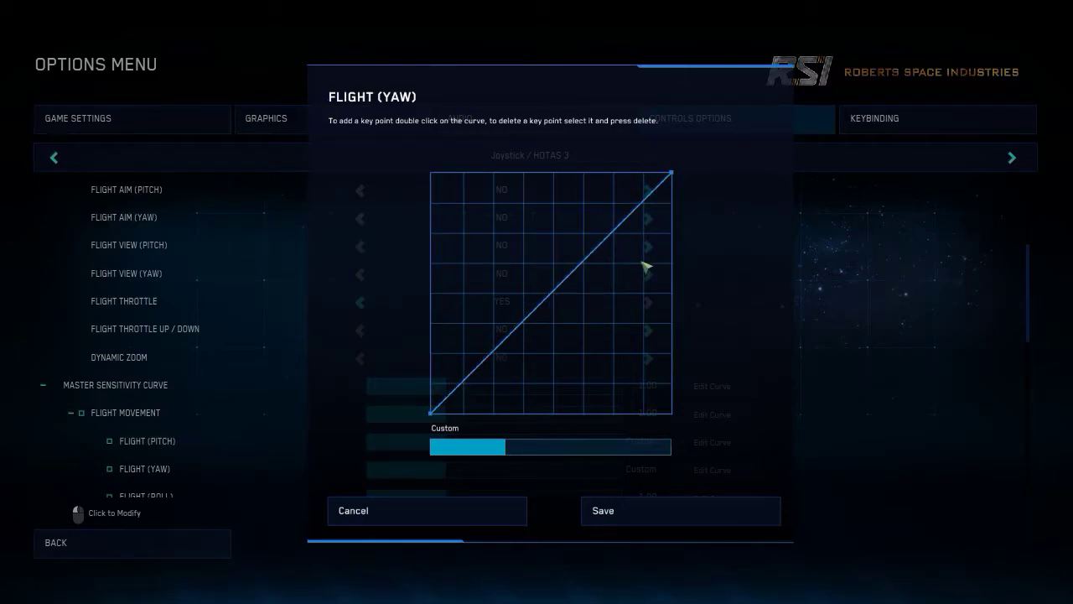
click(620, 510)
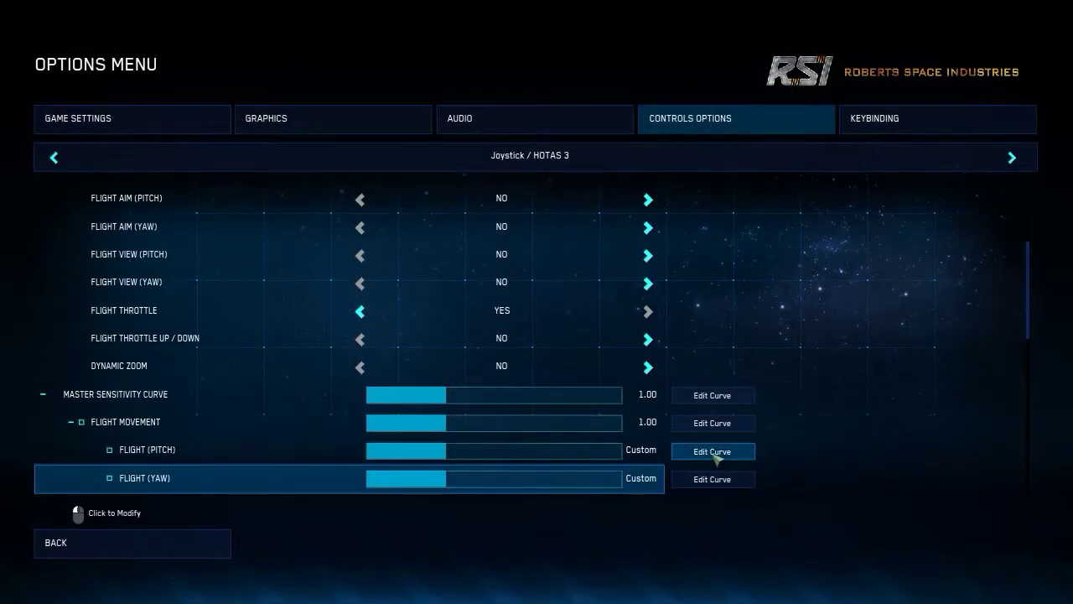
click(720, 453)
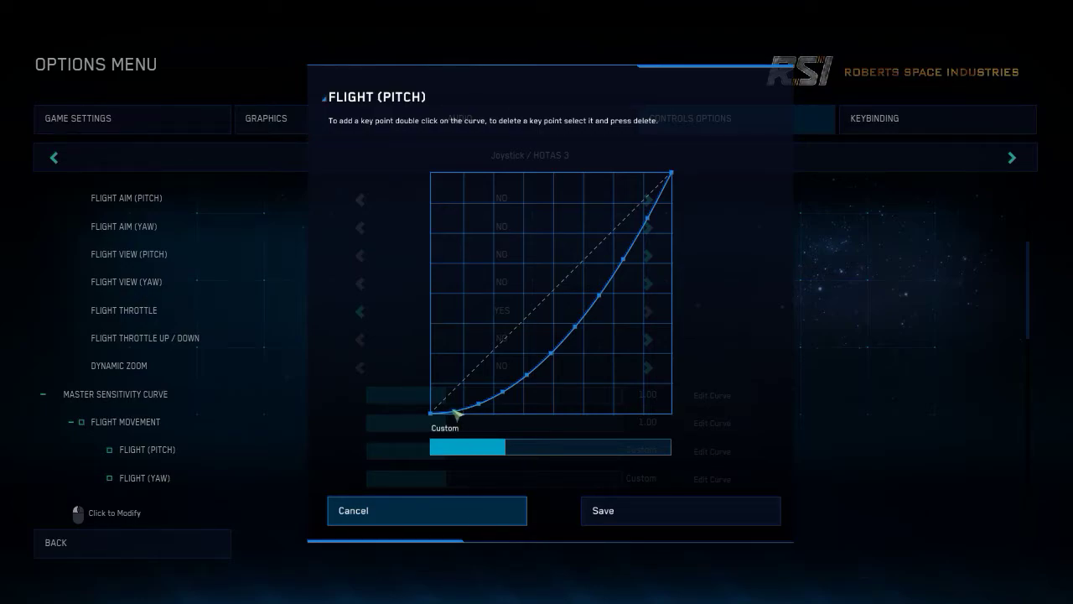
Step: Drag the Flight (Pitch) key points onto the diagonal for a near-linear curve and save
drag(457, 412, 655, 254)
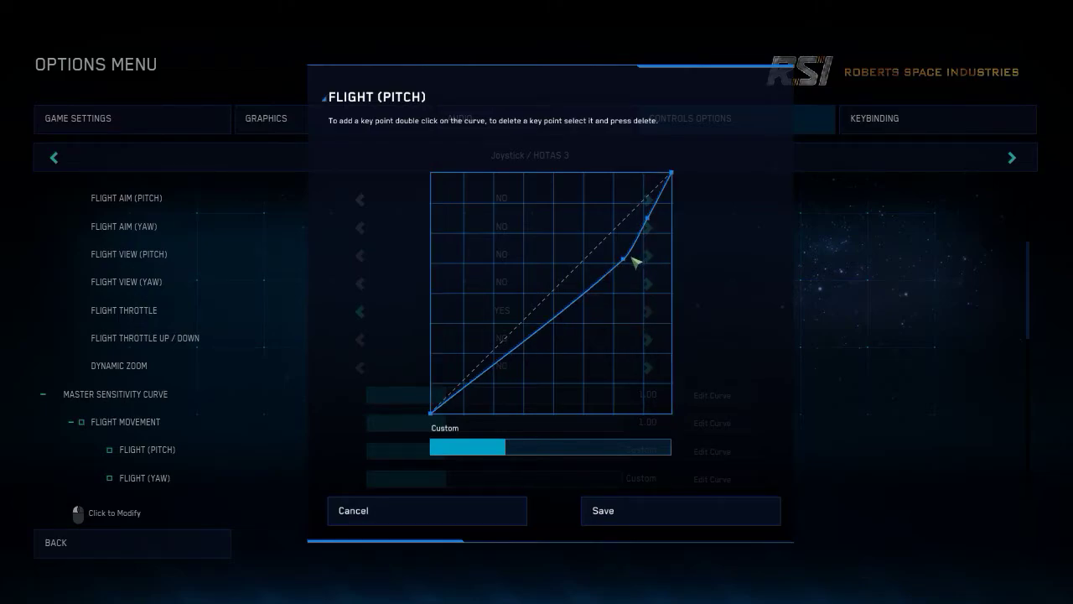
drag(627, 262, 647, 220)
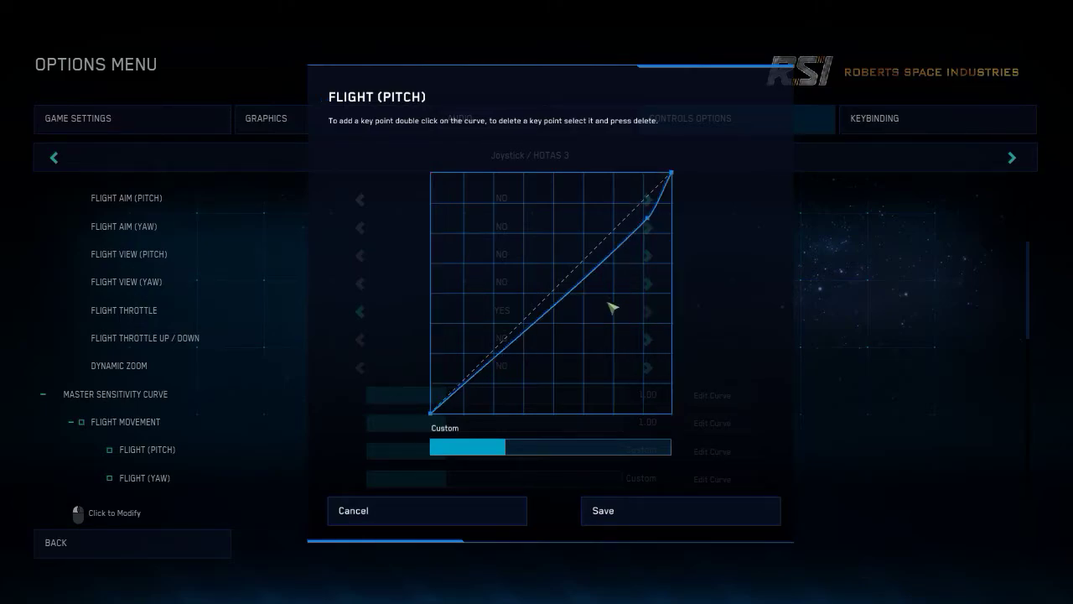
click(638, 509)
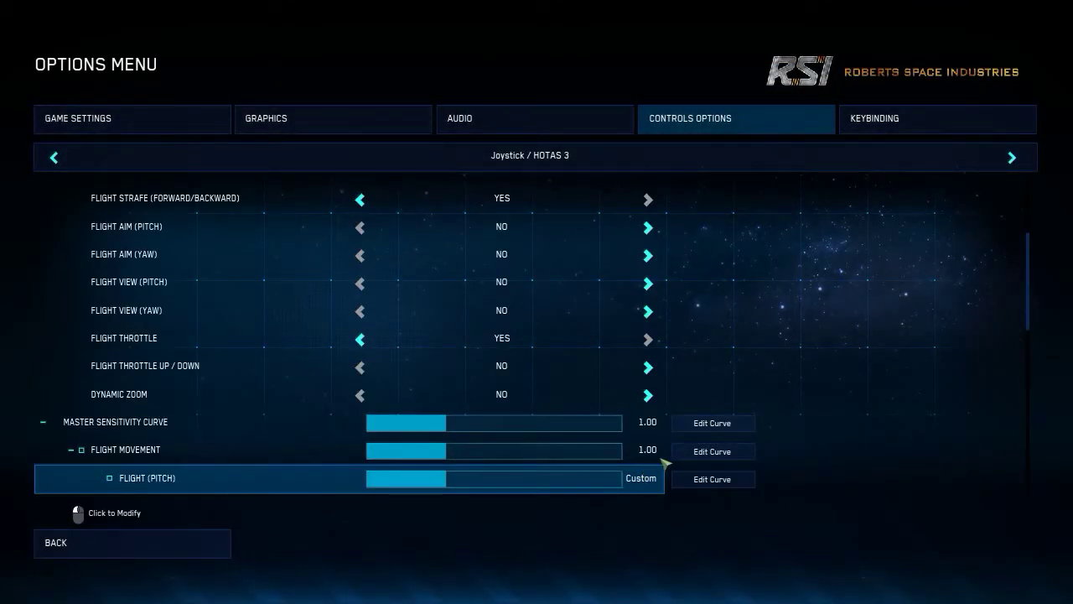
click(712, 478)
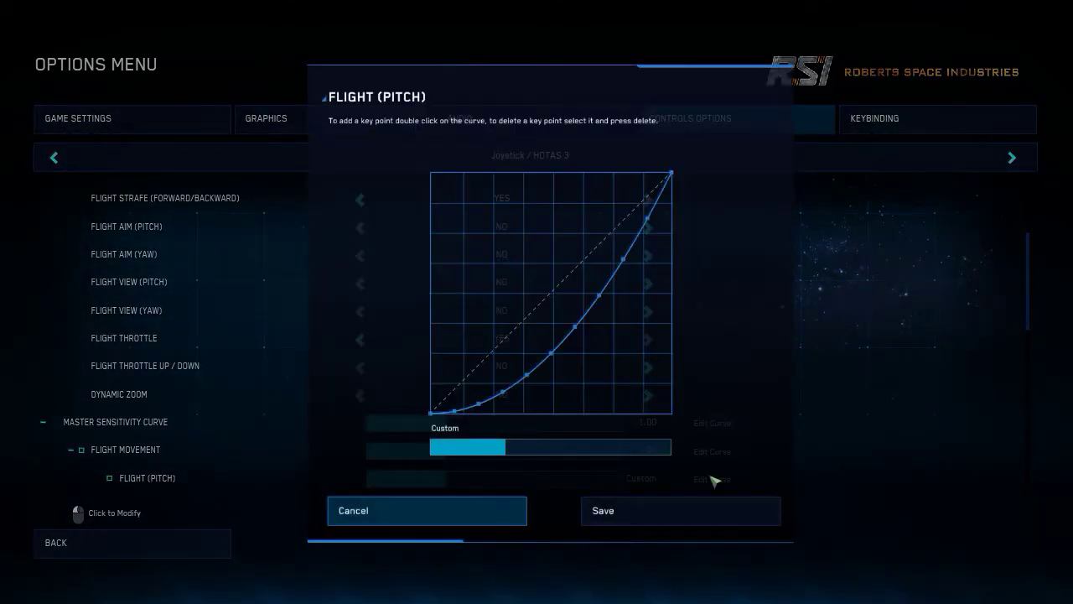
click(500, 523)
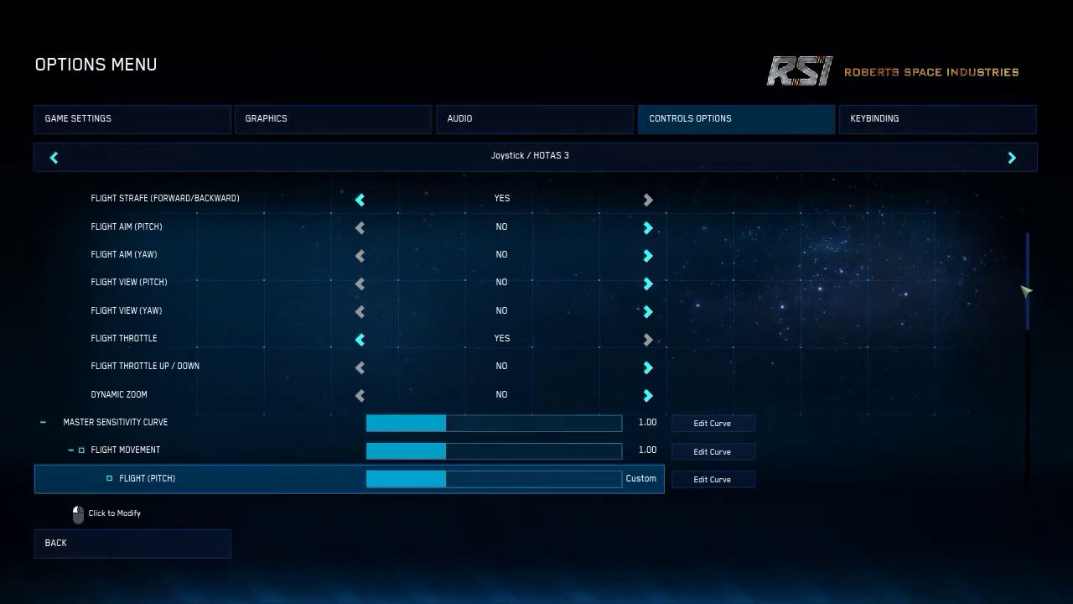
scroll(1025, 290, down, 3)
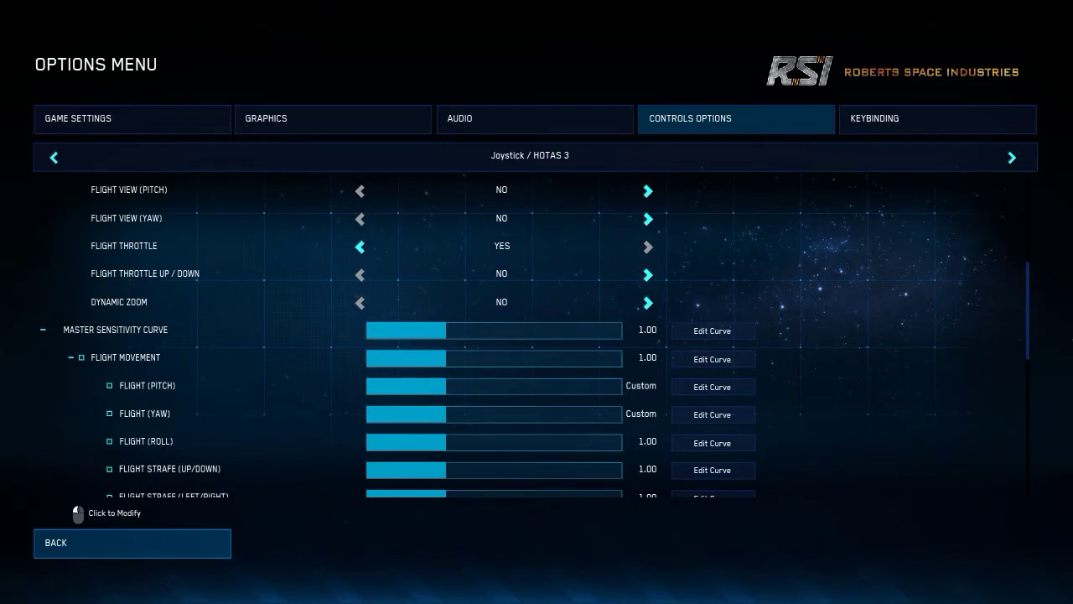
Step: In Keybinding, switch to Joystick / HOTAS in FLIGHT mode and pick the Twinstick control profile
click(958, 124)
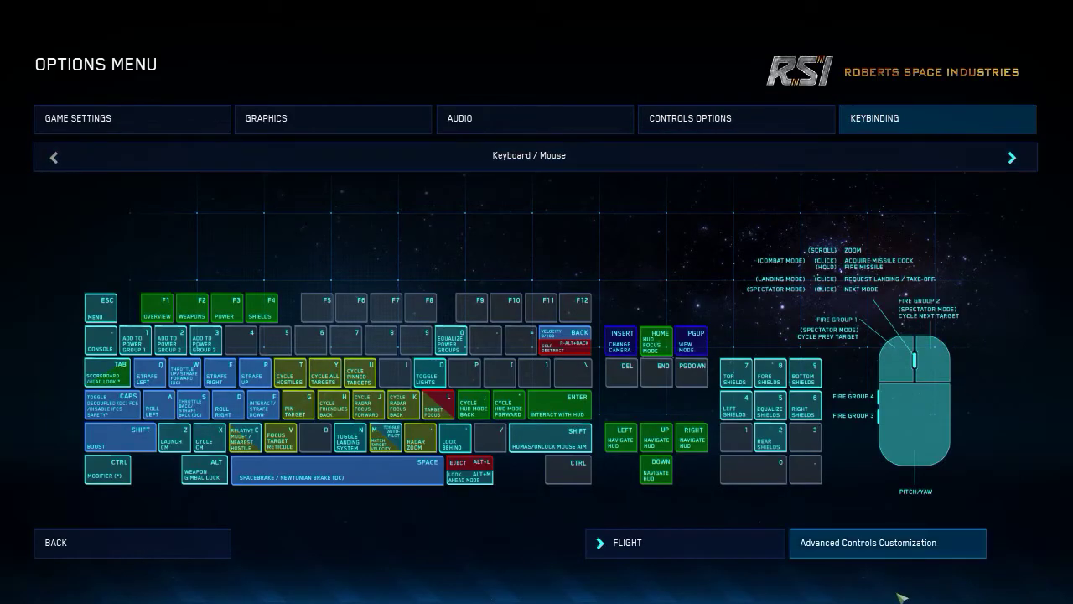
click(687, 553)
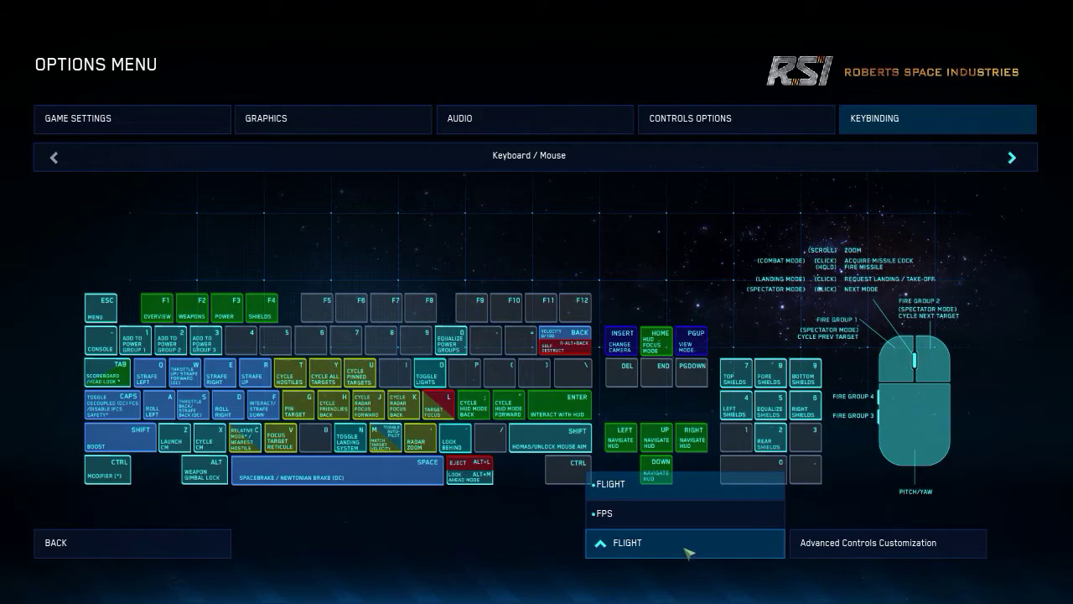
click(697, 549)
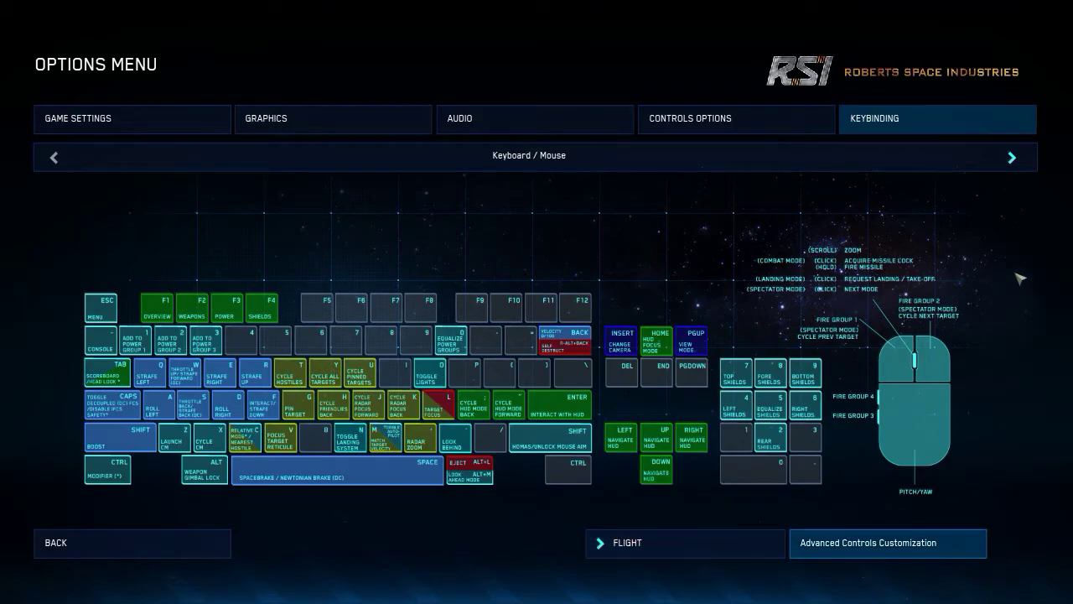
click(1016, 155)
click(1017, 155)
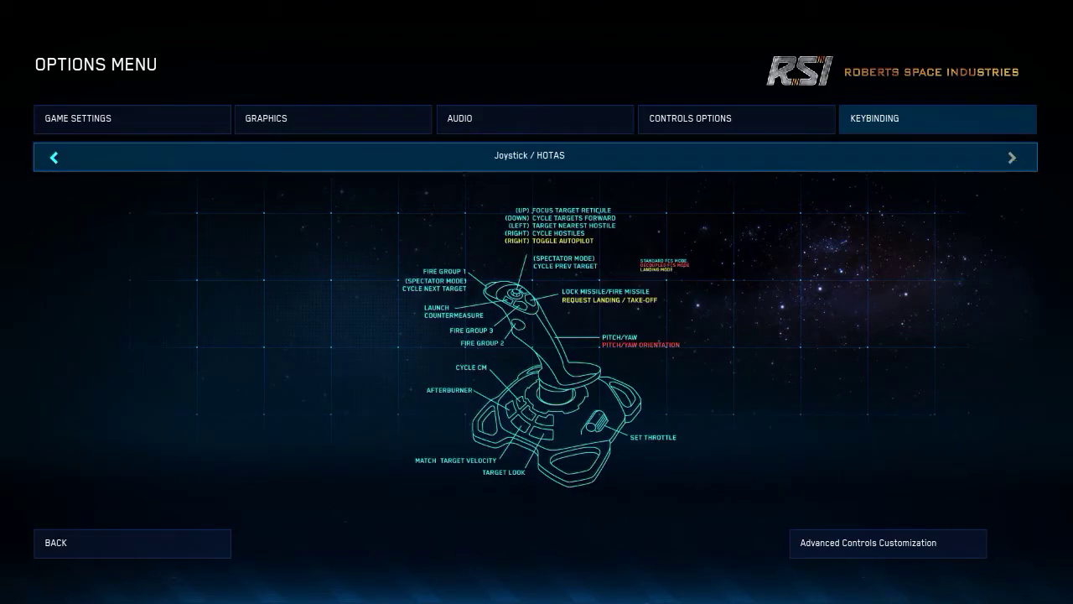
click(867, 544)
click(729, 549)
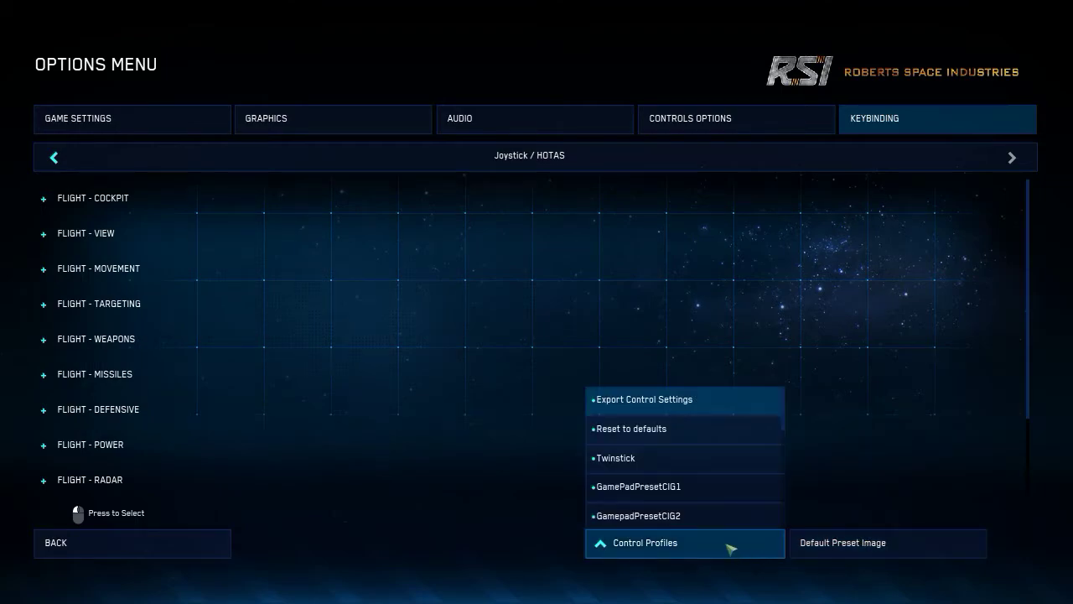
click(718, 459)
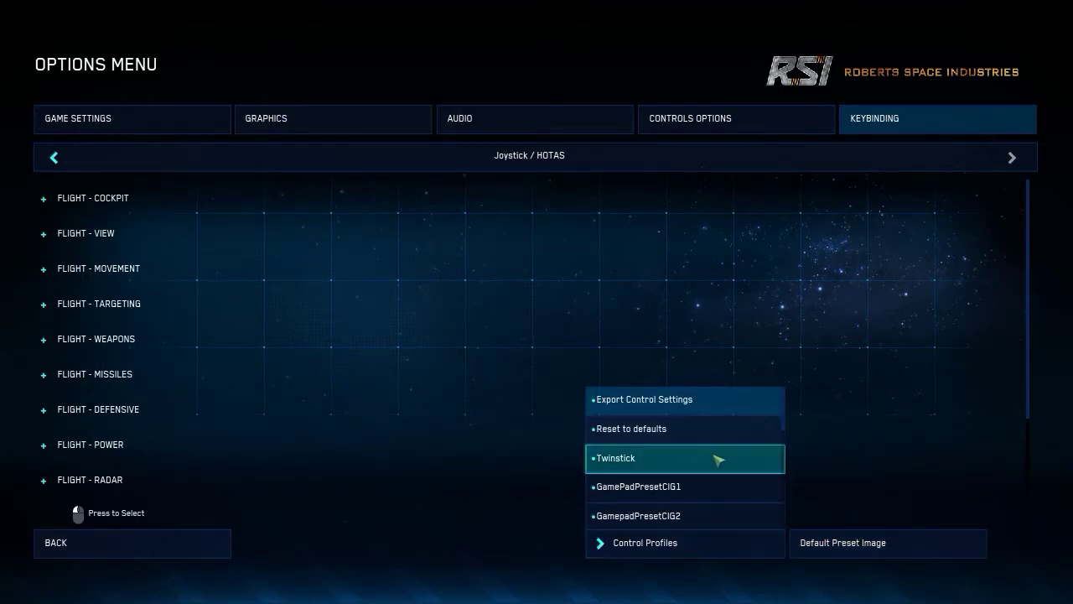
Step: Map the Twinstick profiles to Keyboard, JoyStick, JoyStick (1) and JoyStick (2), then import
click(651, 229)
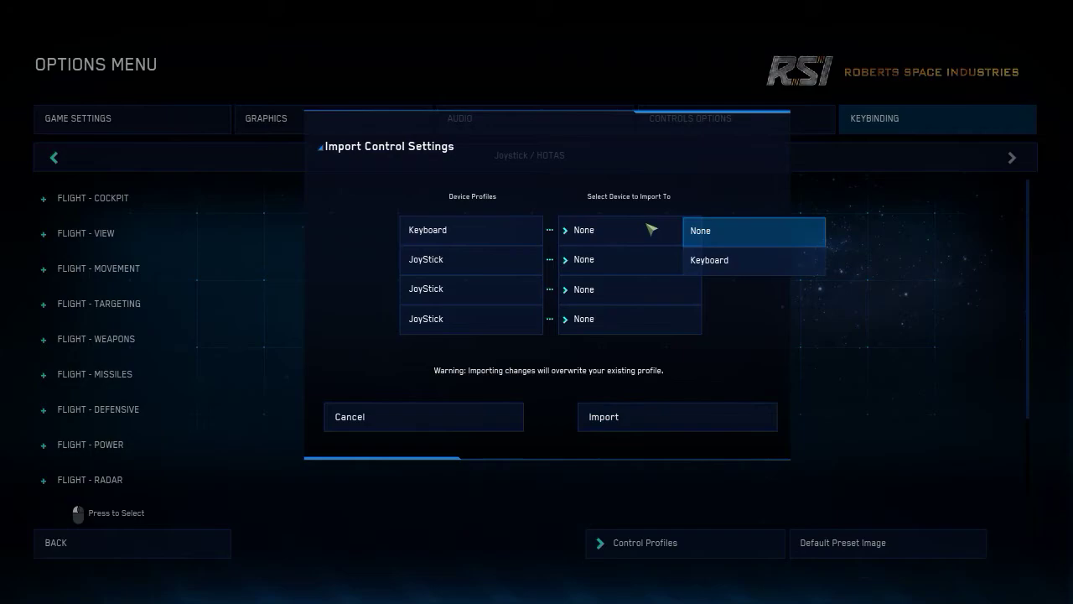
click(711, 259)
click(675, 267)
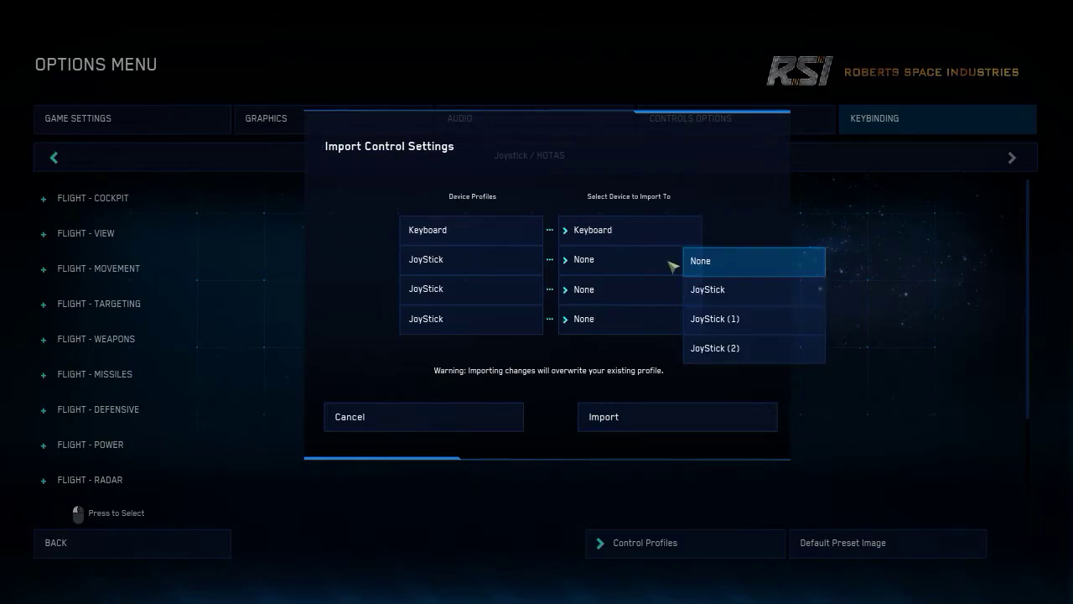
click(727, 287)
click(642, 295)
click(708, 345)
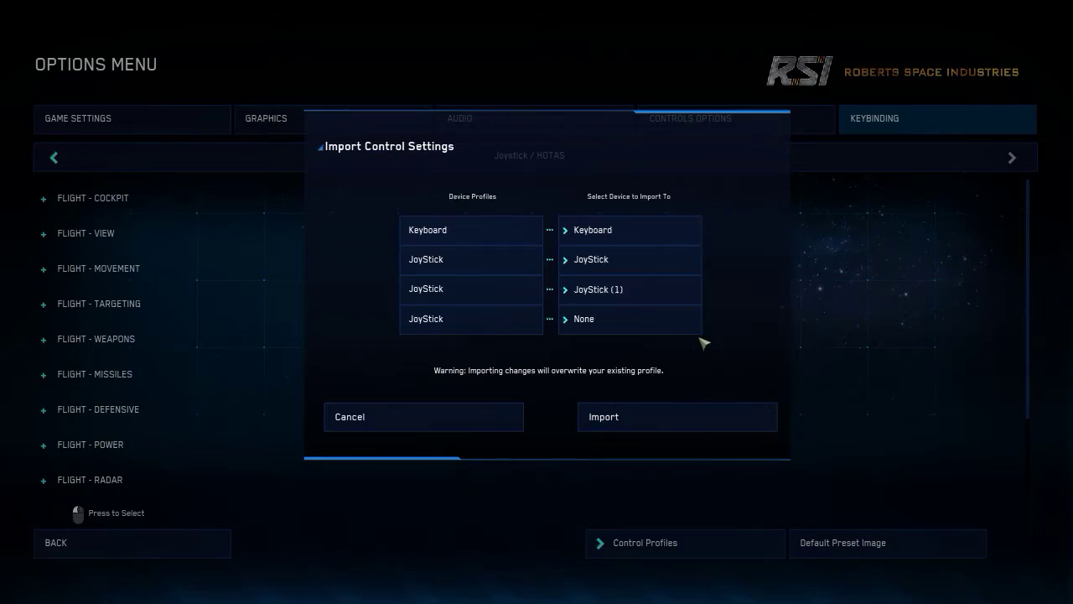
click(680, 327)
click(721, 410)
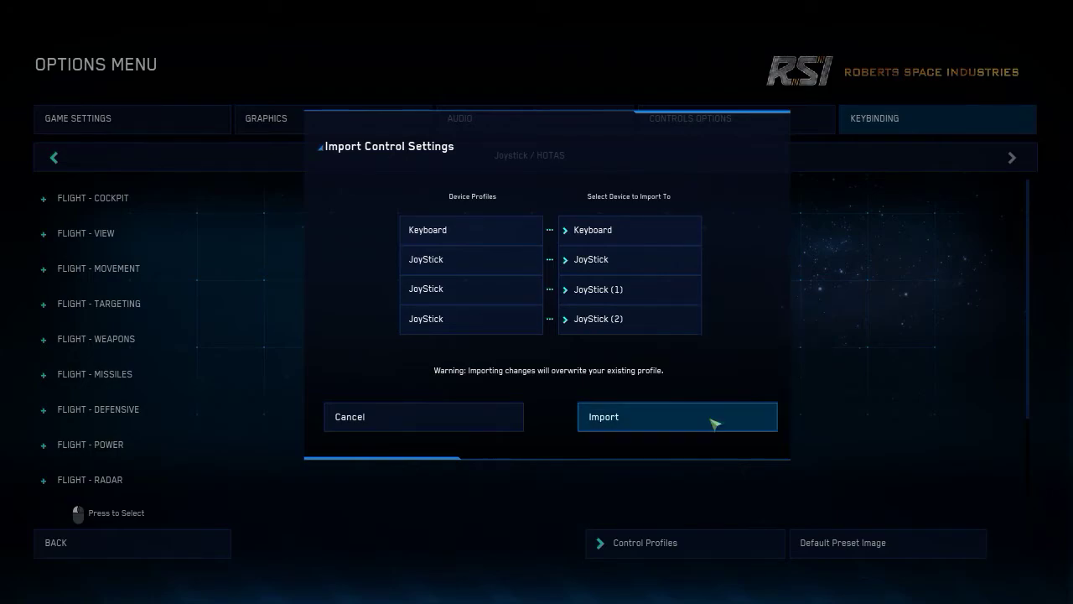
click(647, 425)
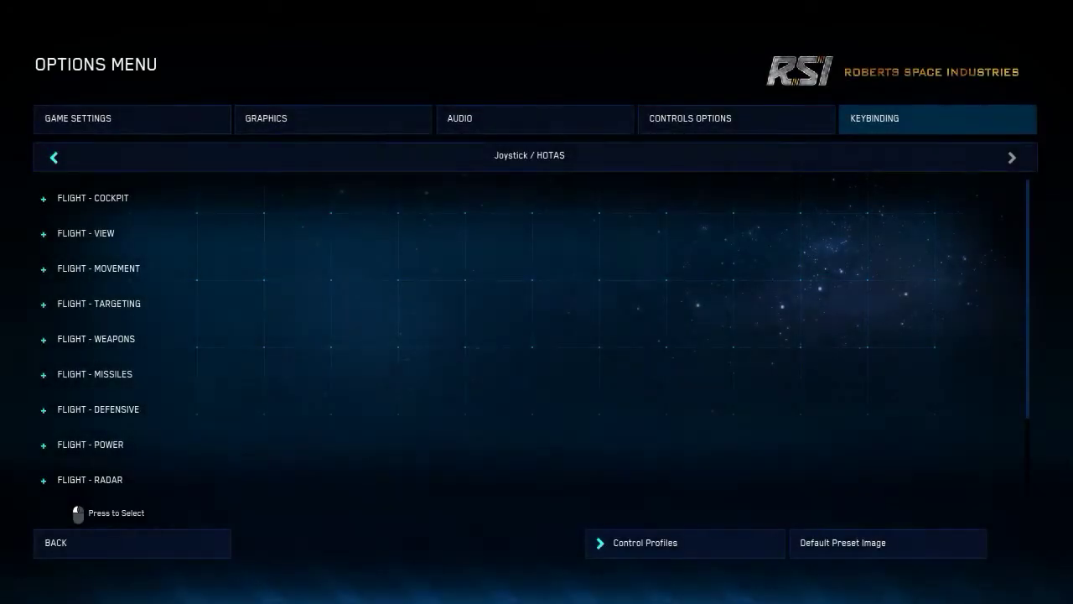
Step: Set Flight (Roll) and both Flight Strafe inversions to No on Joystick / HOTAS 1
click(779, 120)
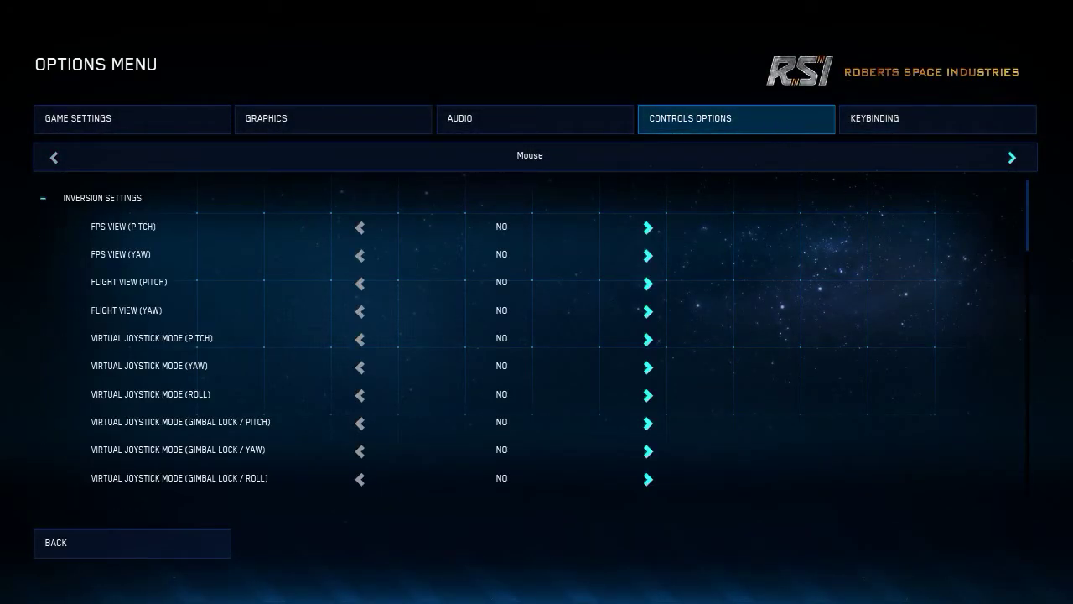
click(1012, 156)
click(1012, 157)
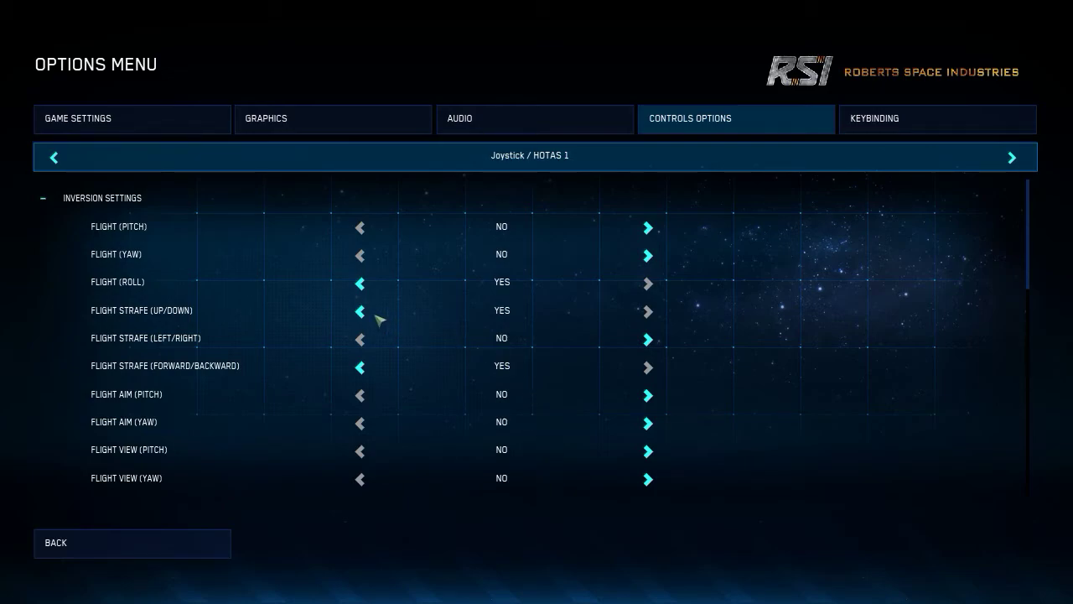
click(363, 284)
click(363, 313)
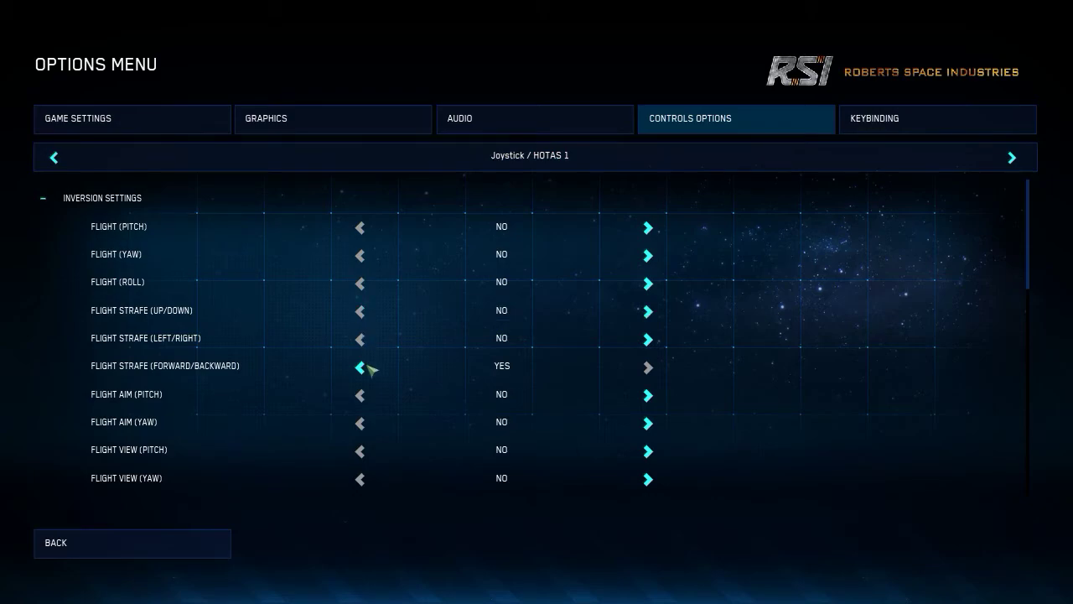
click(363, 371)
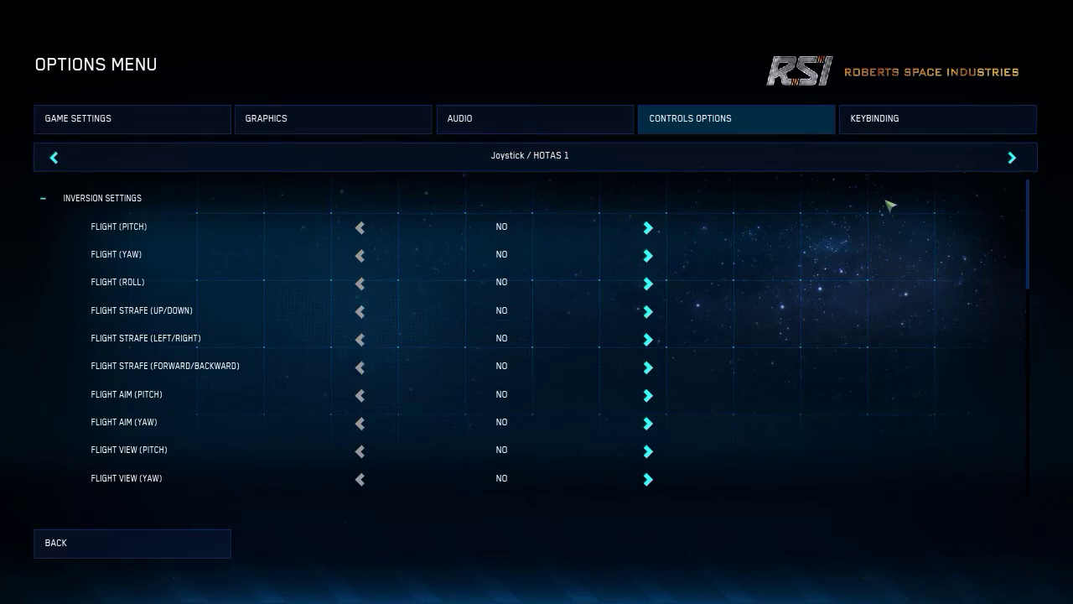
Step: On Joystick / HOTAS 2, set Flight Strafe Up/Down and Forward/Backward inversions to No
click(1013, 159)
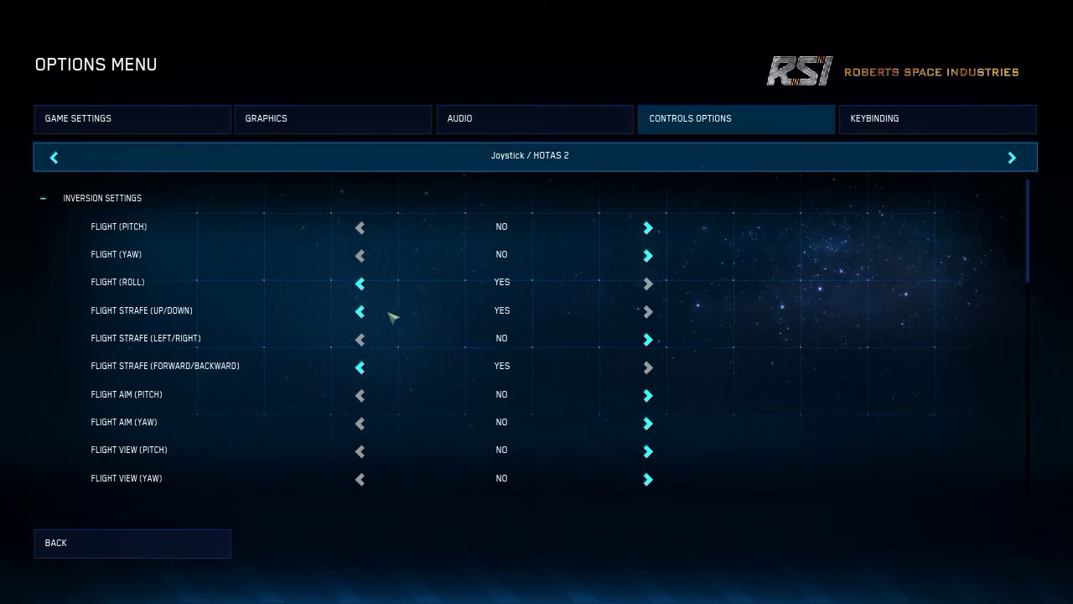
click(363, 313)
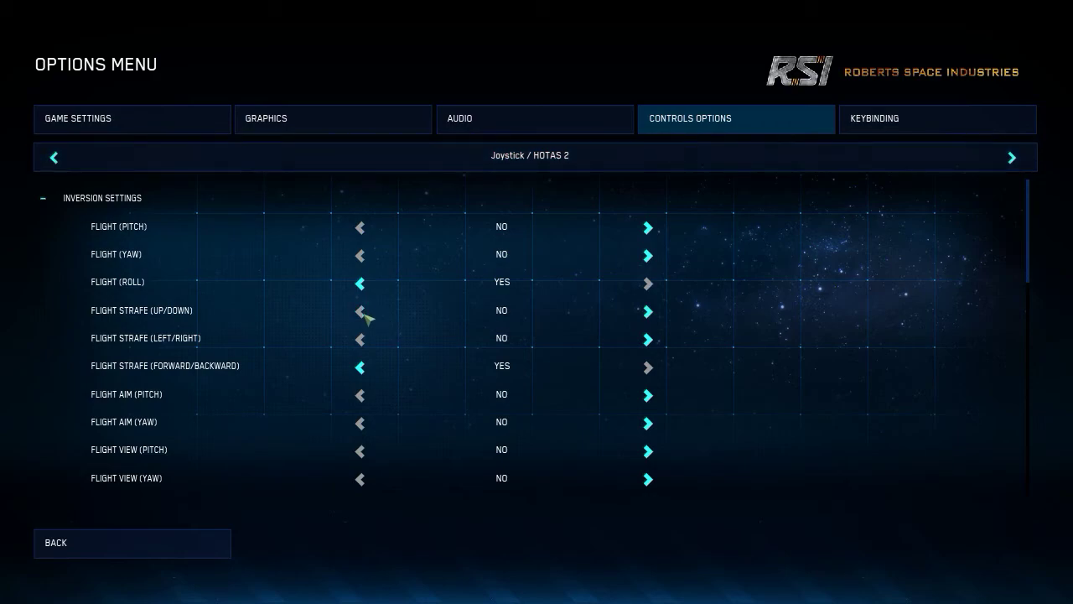
click(363, 368)
click(1012, 157)
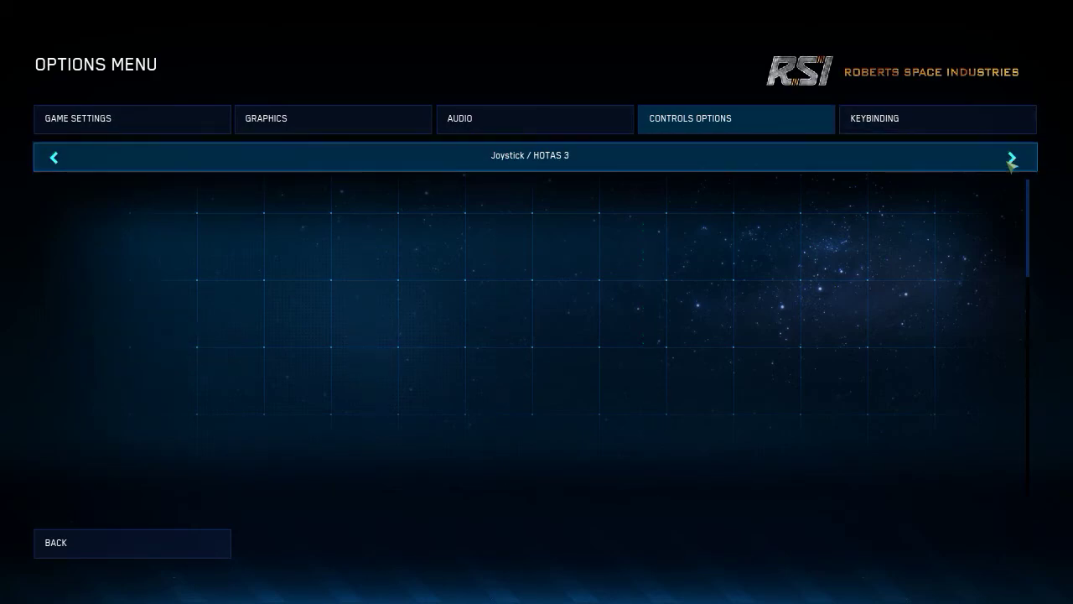
Step: Set Flight (Roll) inversion to No on Joystick / HOTAS 3 and scroll to the sensitivity curves
click(361, 283)
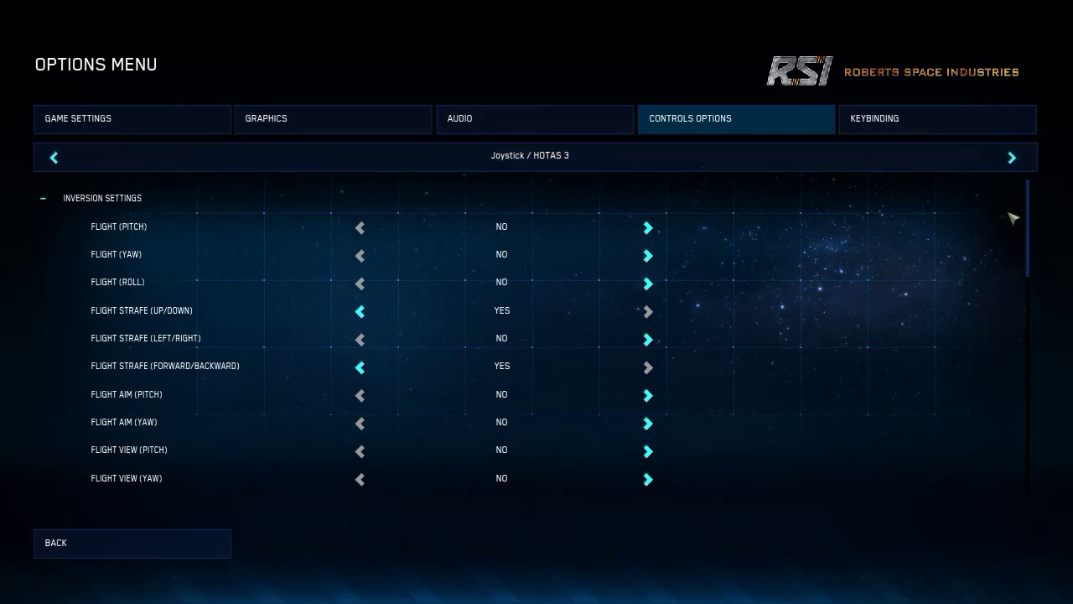
drag(1034, 204, 1046, 310)
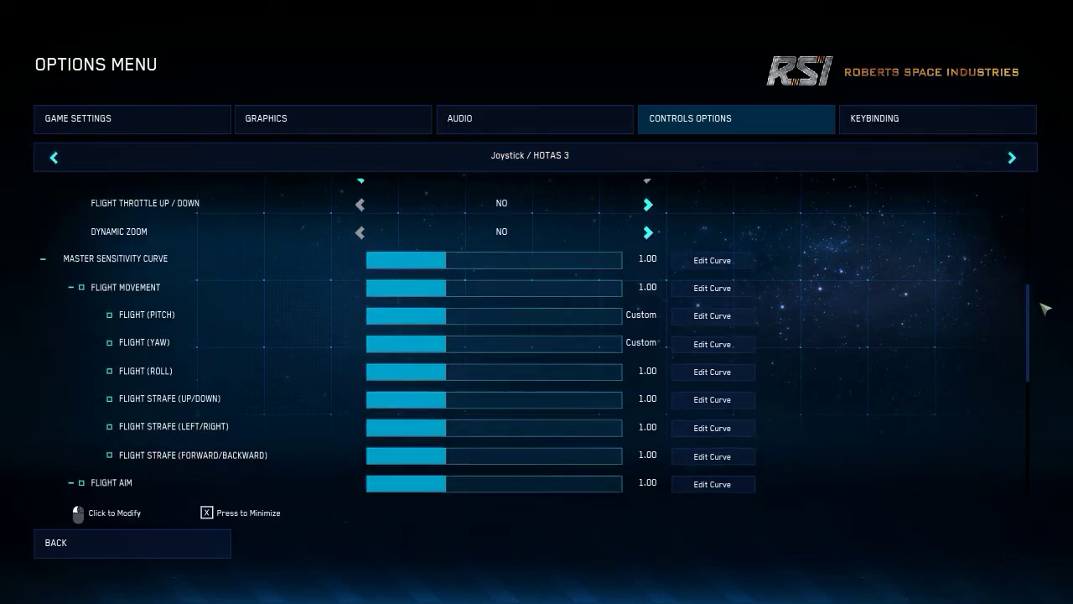